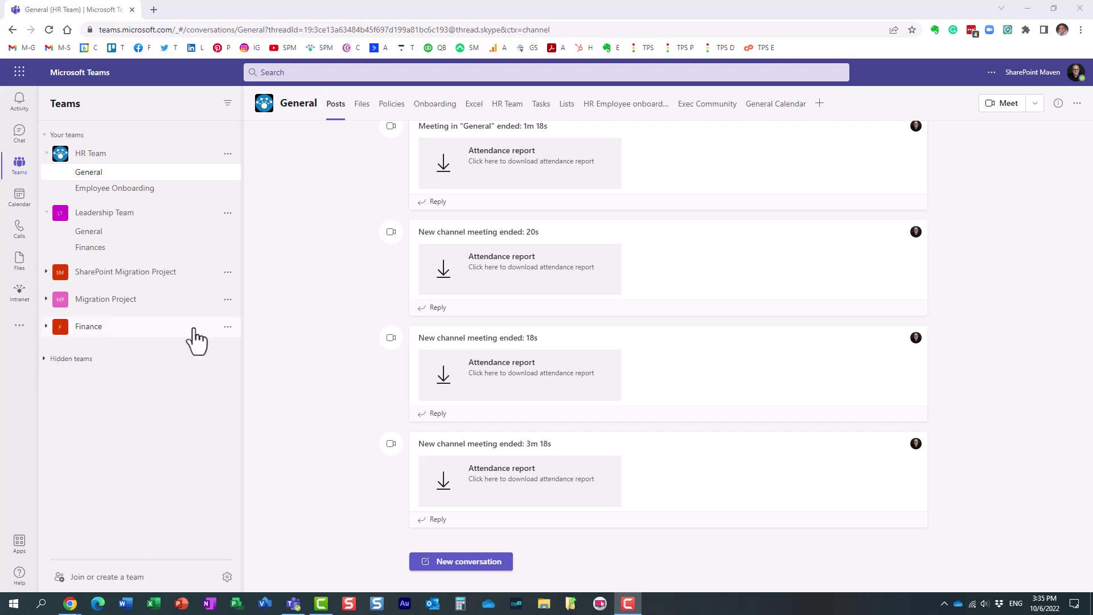
Browse the apps that can be added as tabs to the HR Team's Employee Onboarding channel, then close the list
{"action": "left_click", "coordinate": [128, 189]}
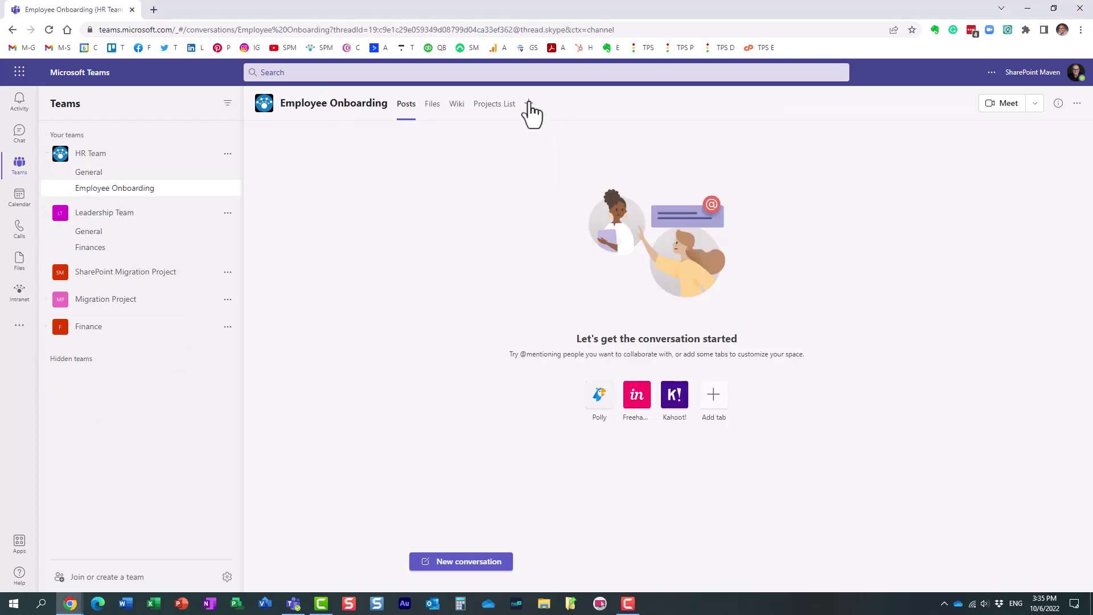
{"action": "left_click", "coordinate": [529, 104]}
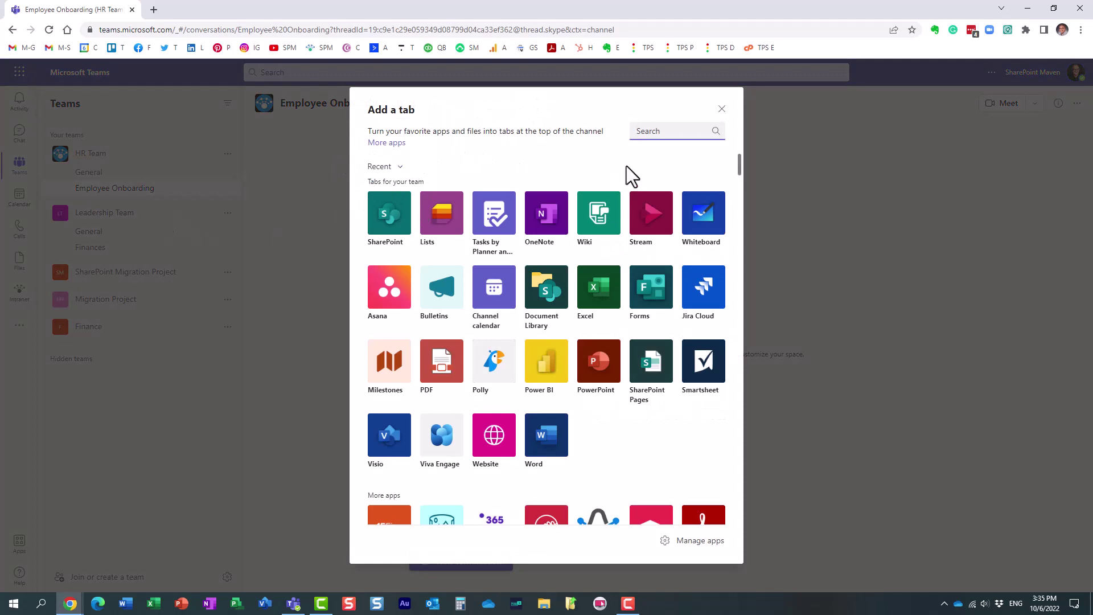
{"action": "left_click", "coordinate": [700, 129]}
{"action": "left_click", "coordinate": [721, 109]}
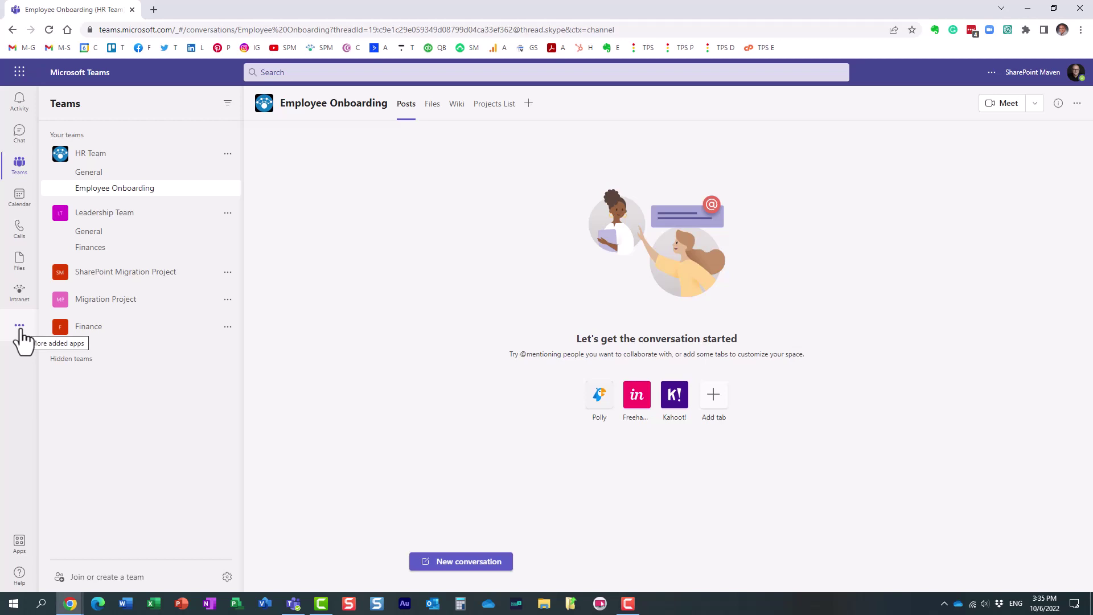
Find the Approvals app by searching for "appr", open it and pin it to the app bar
{"action": "left_click", "coordinate": [20, 328]}
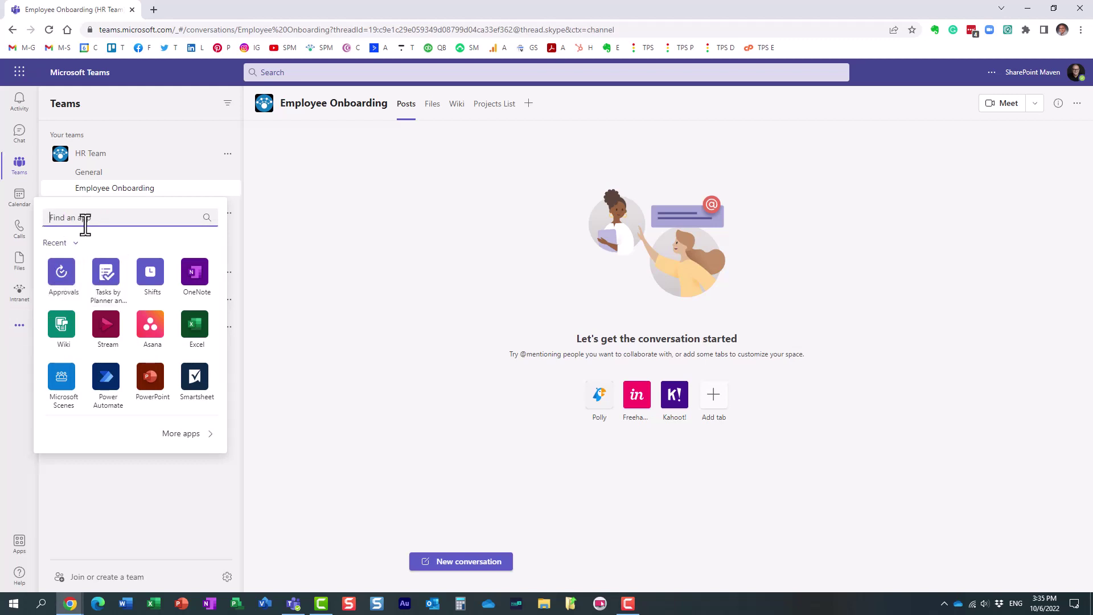
{"action": "type", "text": "app"}
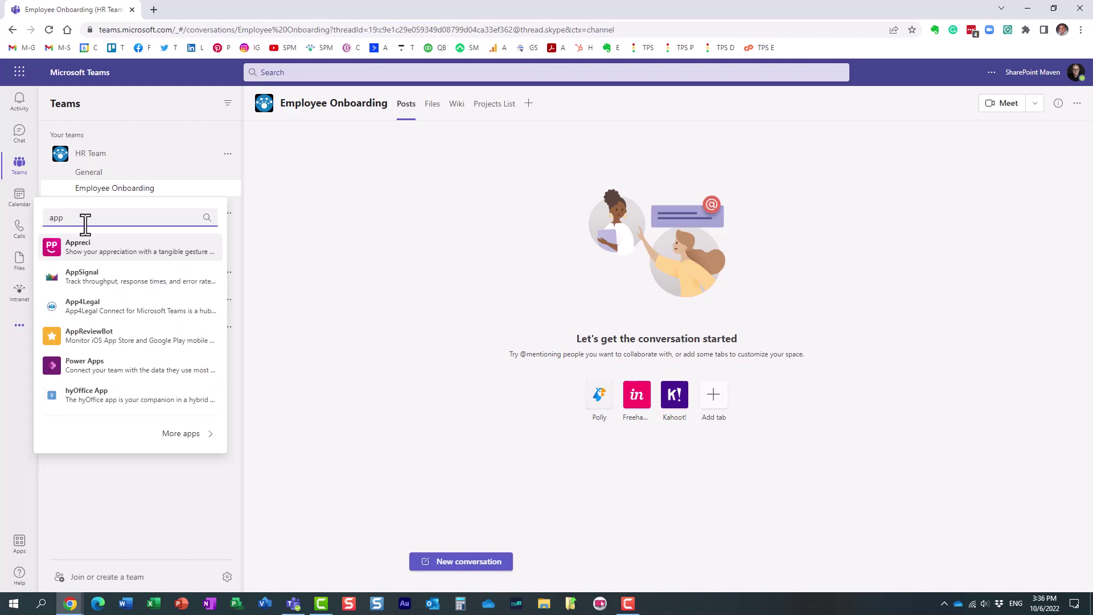
{"action": "type", "text": "r"}
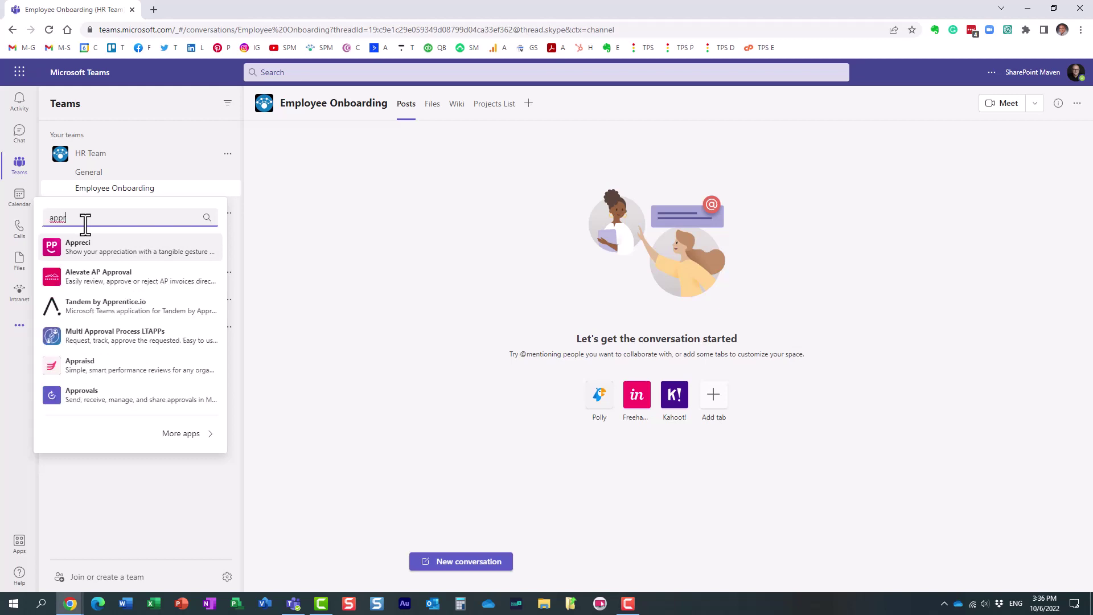
{"action": "left_click", "coordinate": [80, 401]}
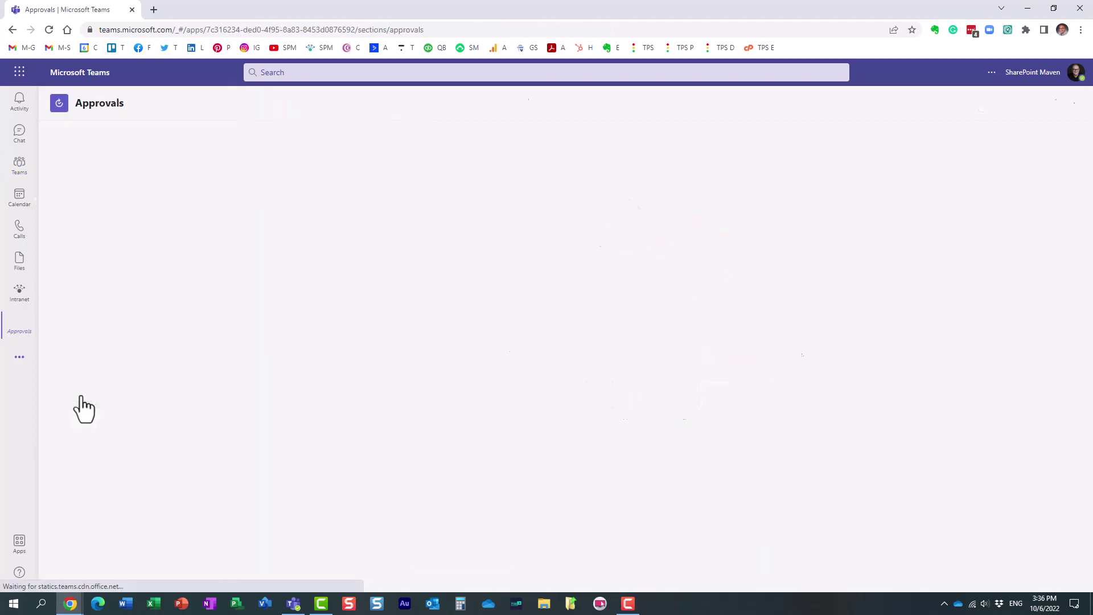
{"action": "right_click", "coordinate": [18, 333]}
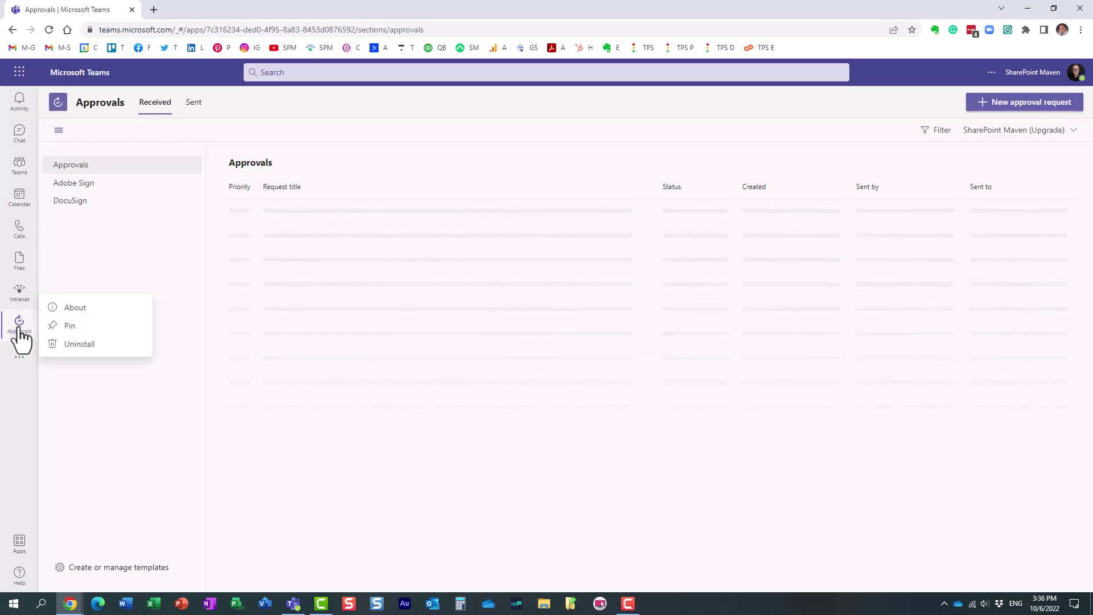
{"action": "left_click", "coordinate": [73, 329]}
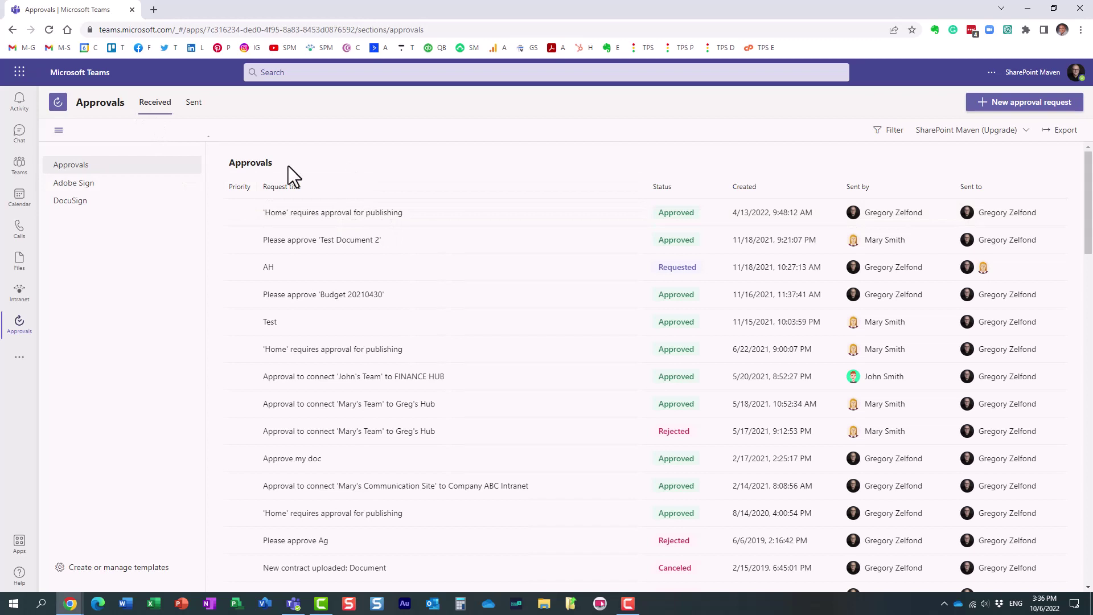
Review the details of the newest received request and the AH request, and look through the sent approval requests
{"action": "left_click", "coordinate": [336, 214]}
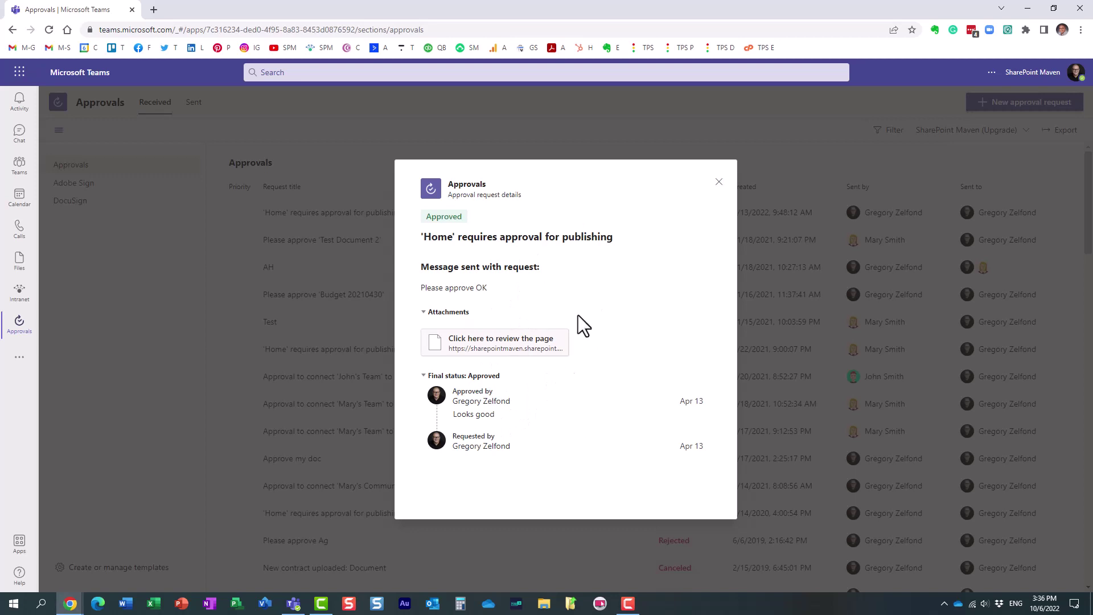
{"action": "left_click", "coordinate": [719, 182]}
{"action": "left_click", "coordinate": [193, 108]}
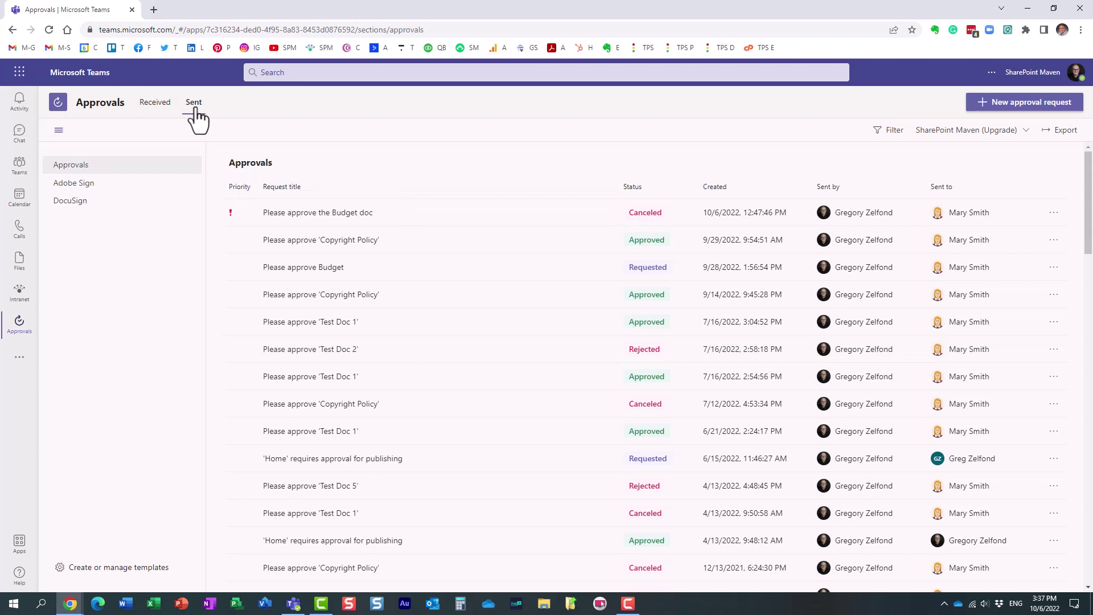
{"action": "left_click", "coordinate": [155, 108]}
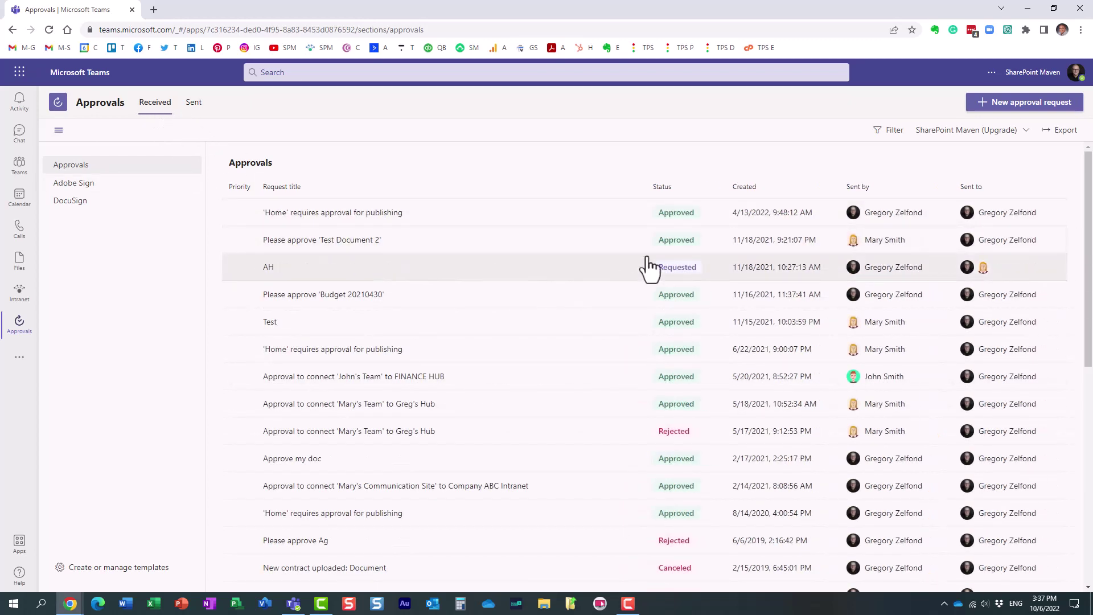
{"action": "left_click", "coordinate": [340, 267]}
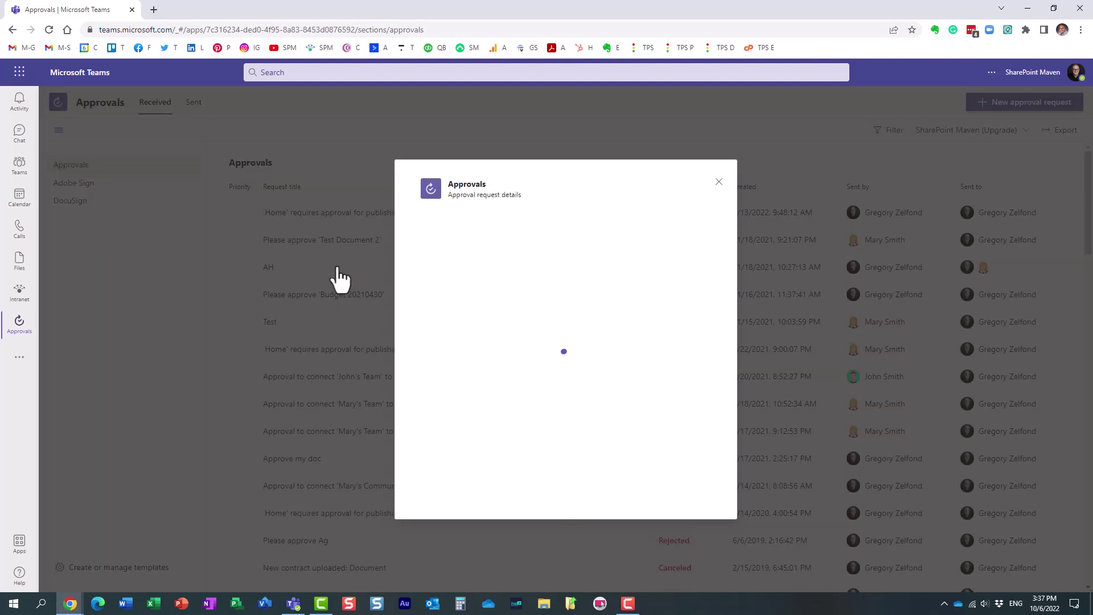
{"action": "left_click", "coordinate": [719, 182]}
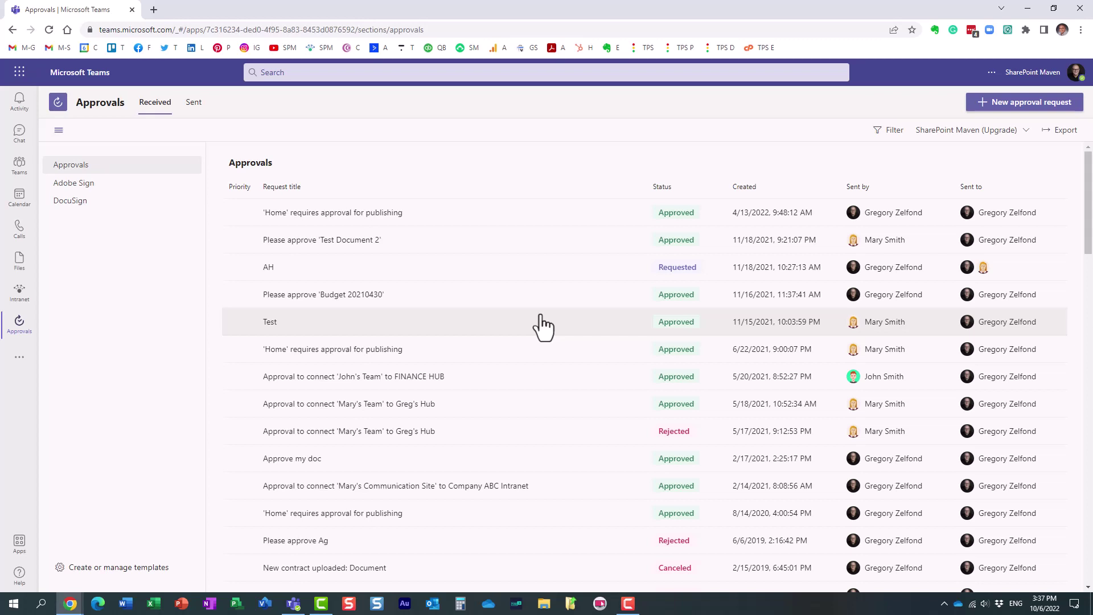
Start a new approval request of type Basic and name it "Budget Approval"
{"action": "left_click", "coordinate": [1011, 105]}
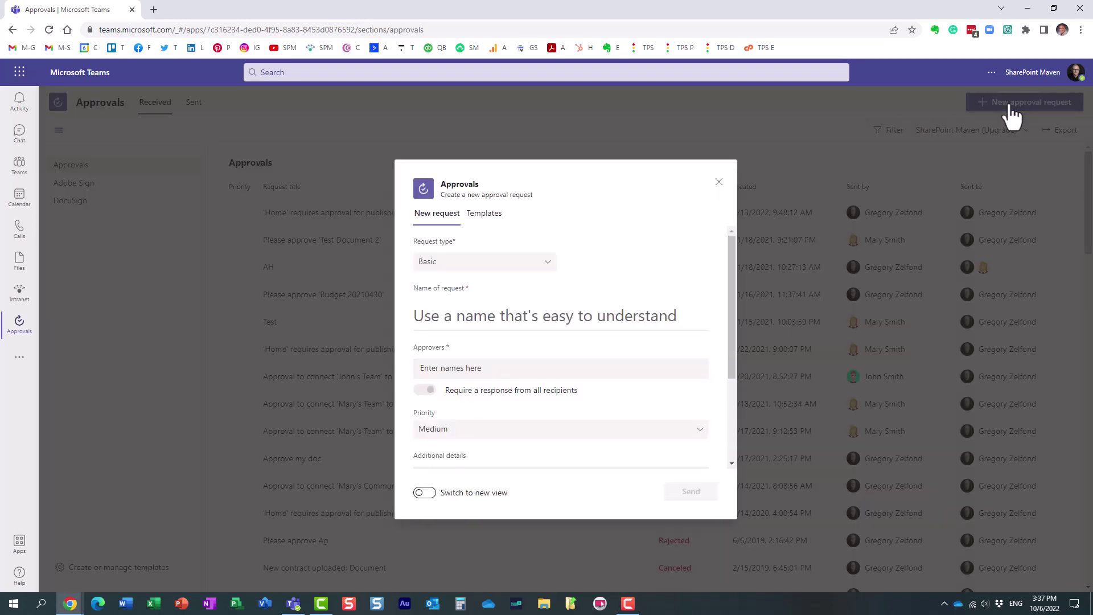
{"action": "left_click", "coordinate": [426, 321]}
{"action": "left_click", "coordinate": [483, 267]}
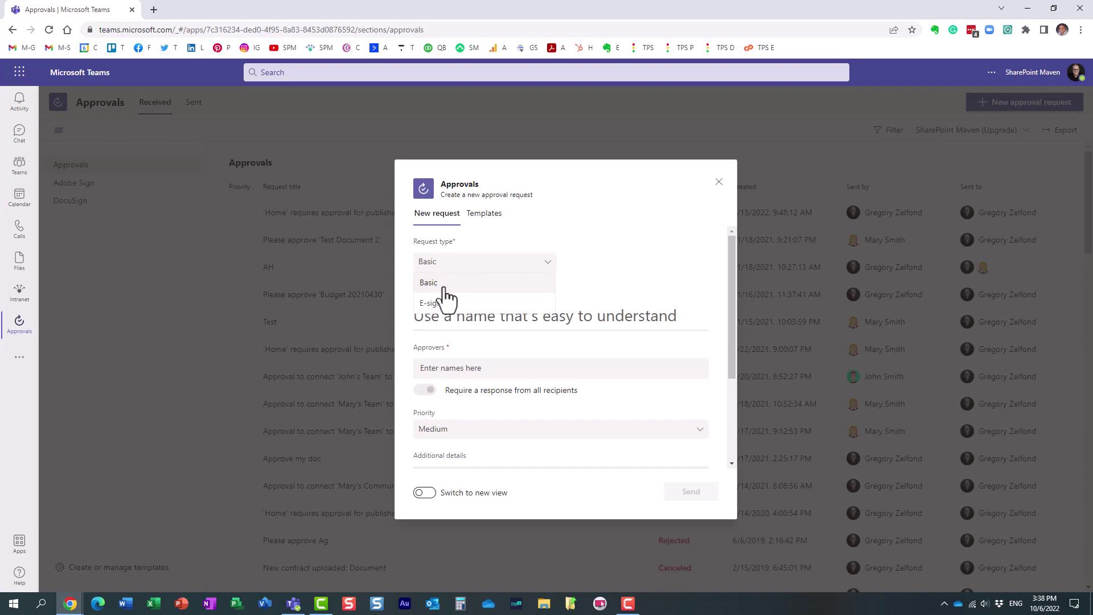
{"action": "left_click", "coordinate": [445, 285]}
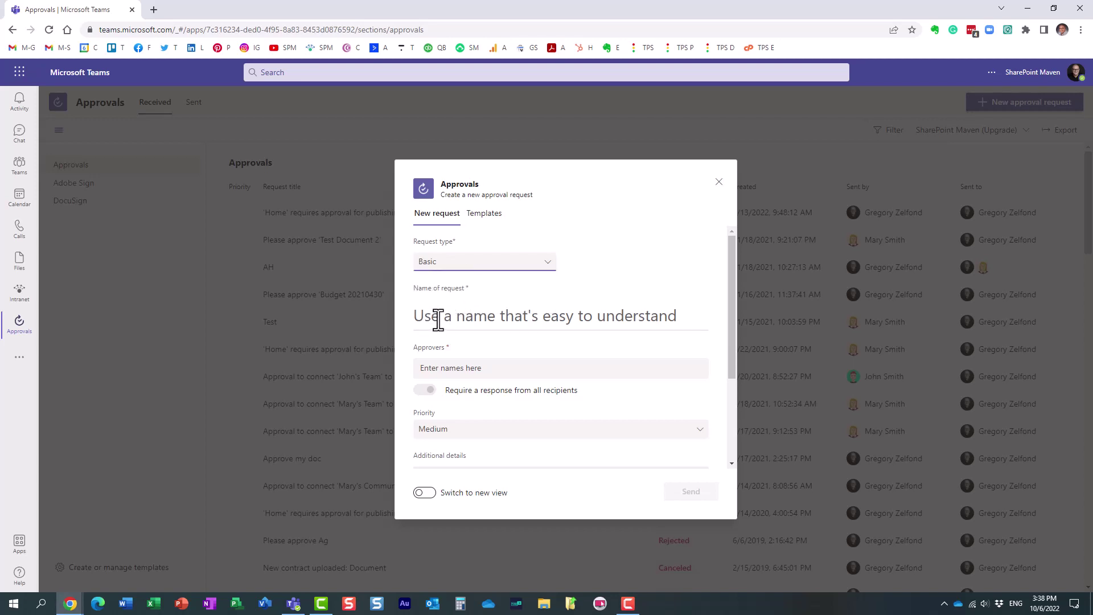
{"action": "left_click", "coordinate": [438, 319]}
{"action": "type", "text": "B"}
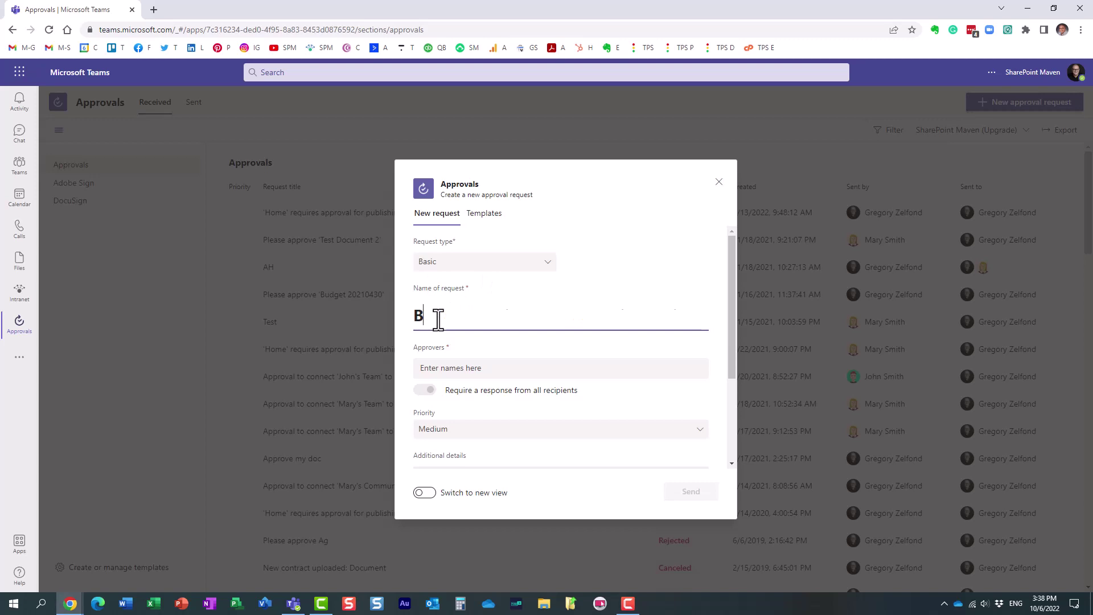
{"action": "type", "text": "udget Approval"}
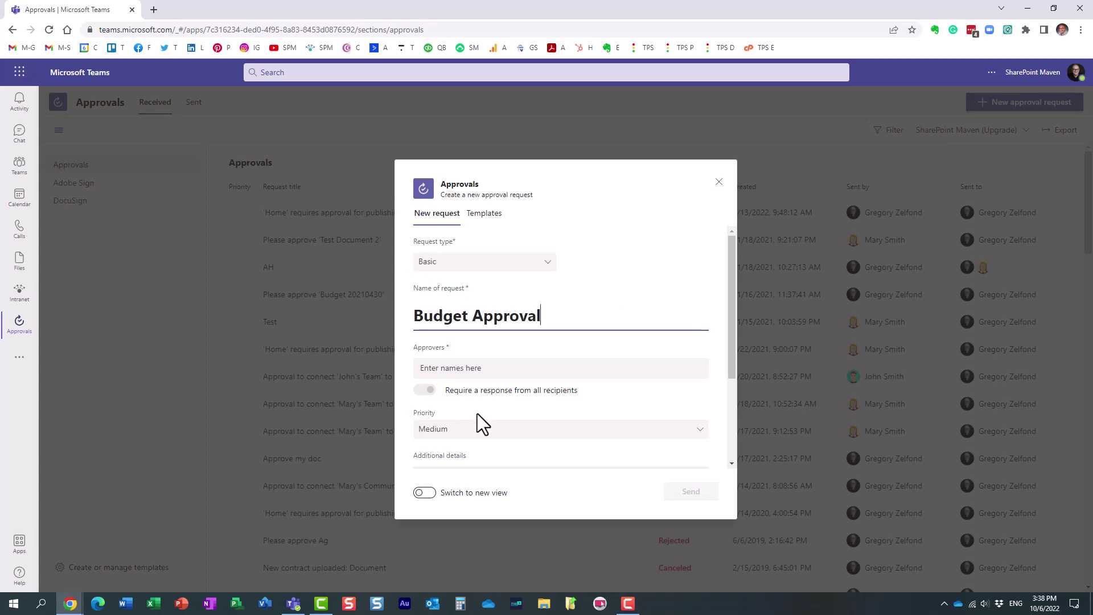
Add the approver by full name and set the request's priority to Important
{"action": "left_click", "coordinate": [439, 369]}
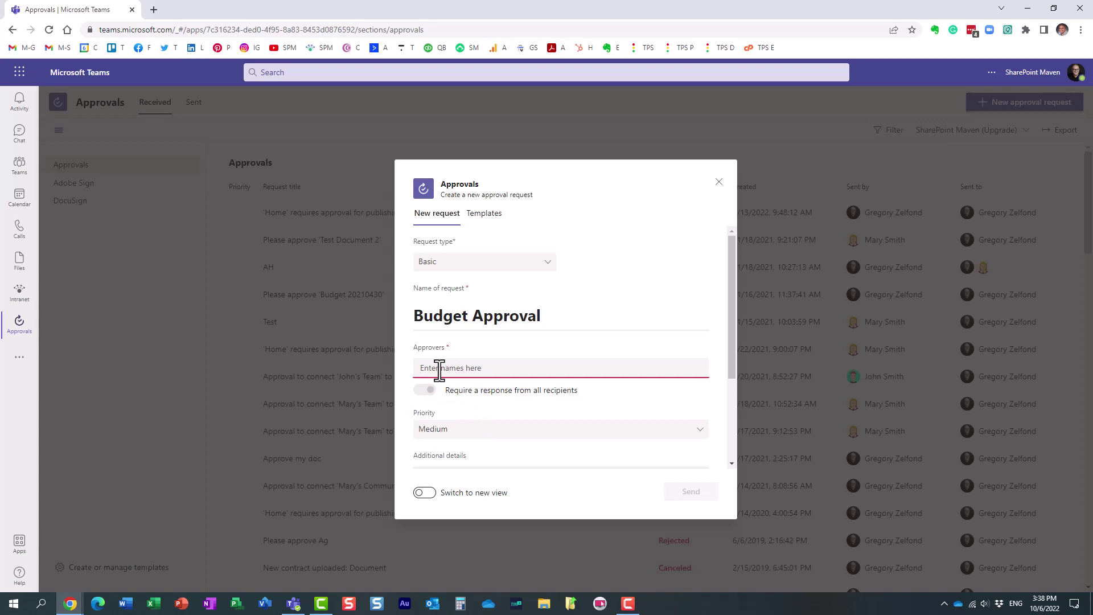
{"action": "type", "text": "Mary Smith"}
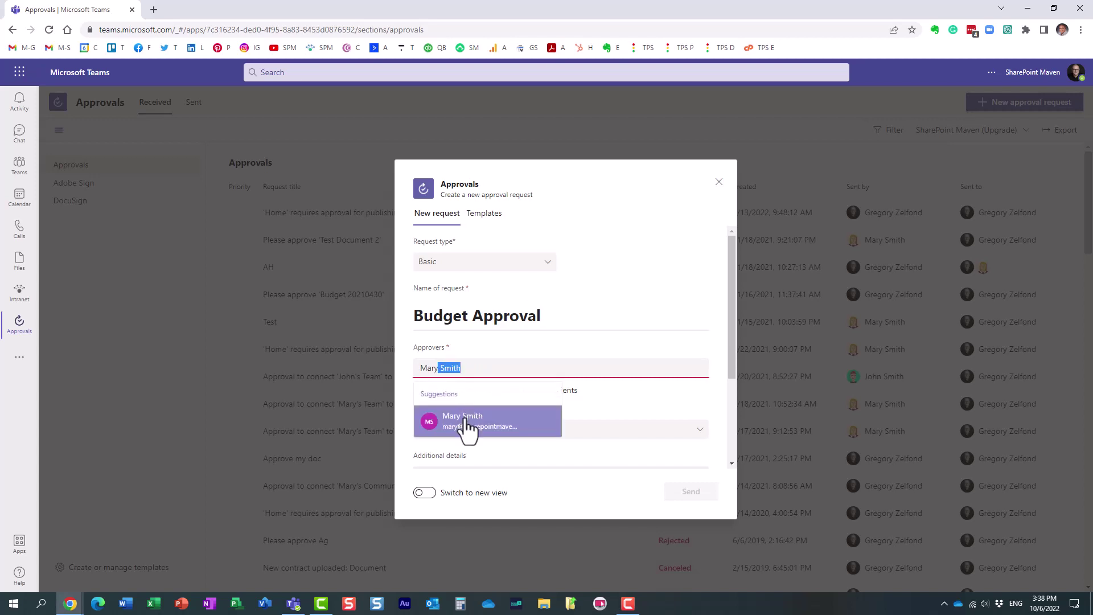
{"action": "left_click", "coordinate": [466, 421]}
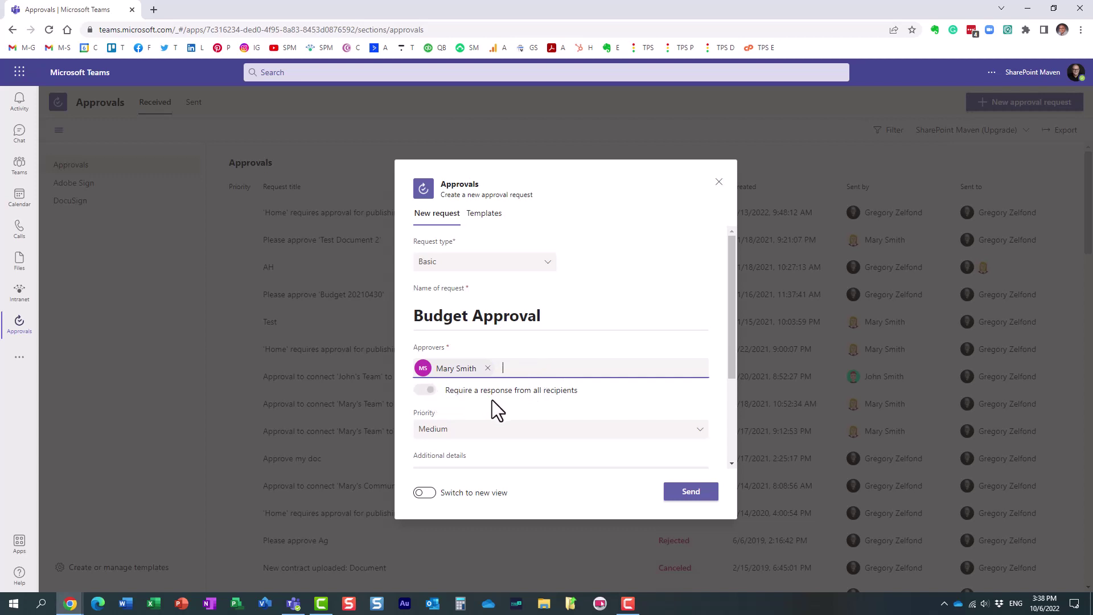
{"action": "scroll", "coordinate": [492, 399], "scroll_direction": "down", "scroll_amount": 2}
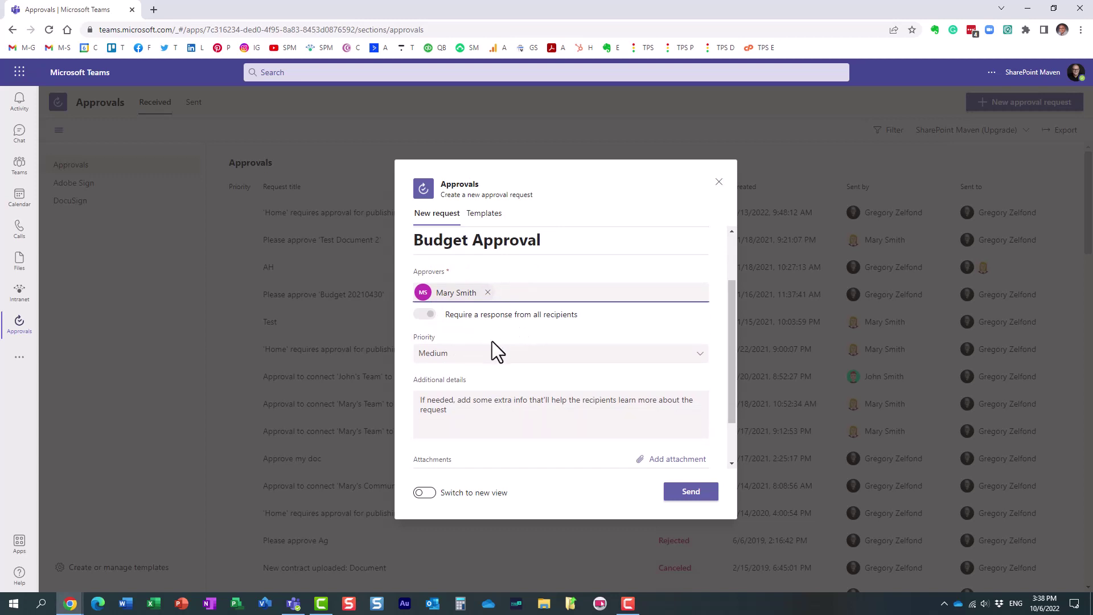
{"action": "left_click", "coordinate": [460, 357]}
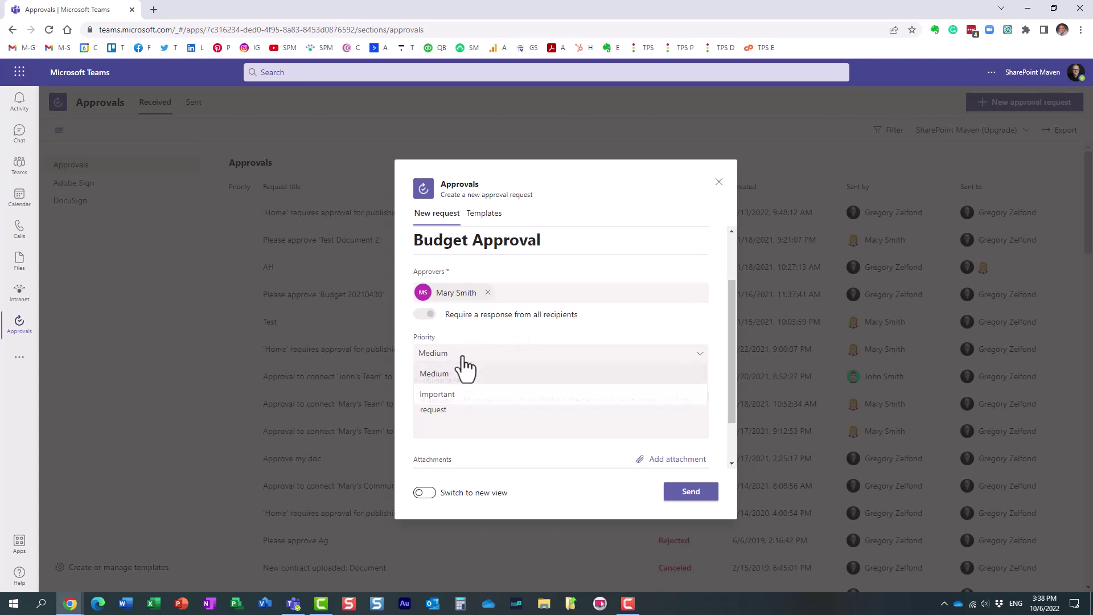
{"action": "left_click", "coordinate": [452, 398]}
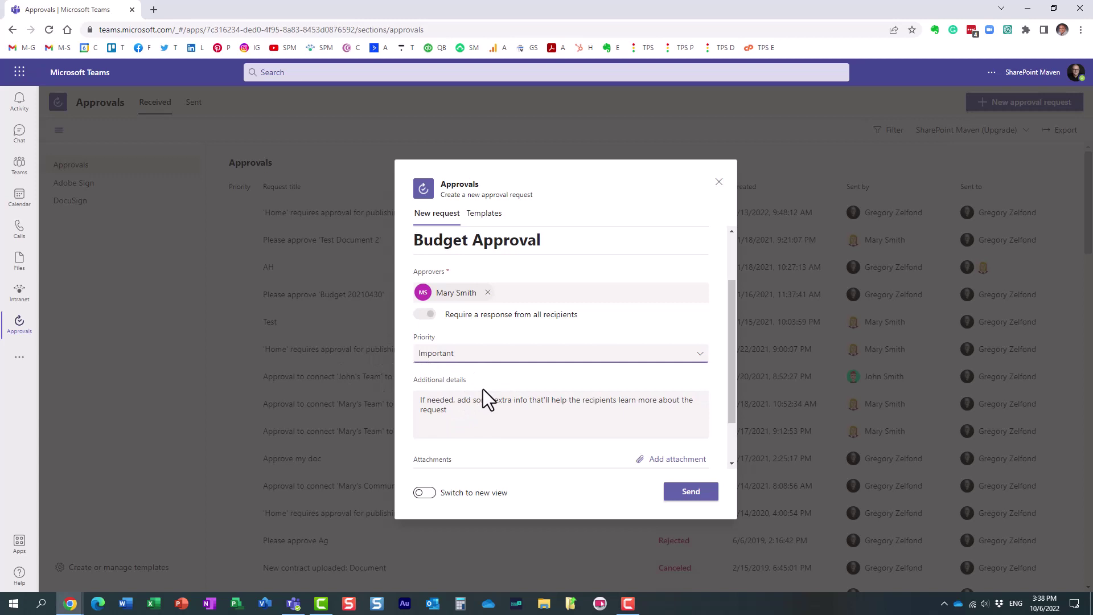
Fill in the additional details with the approver's first name followed by " - please approve before we submit"
{"action": "left_click", "coordinate": [459, 409]}
{"action": "type", "text": "Mary"}
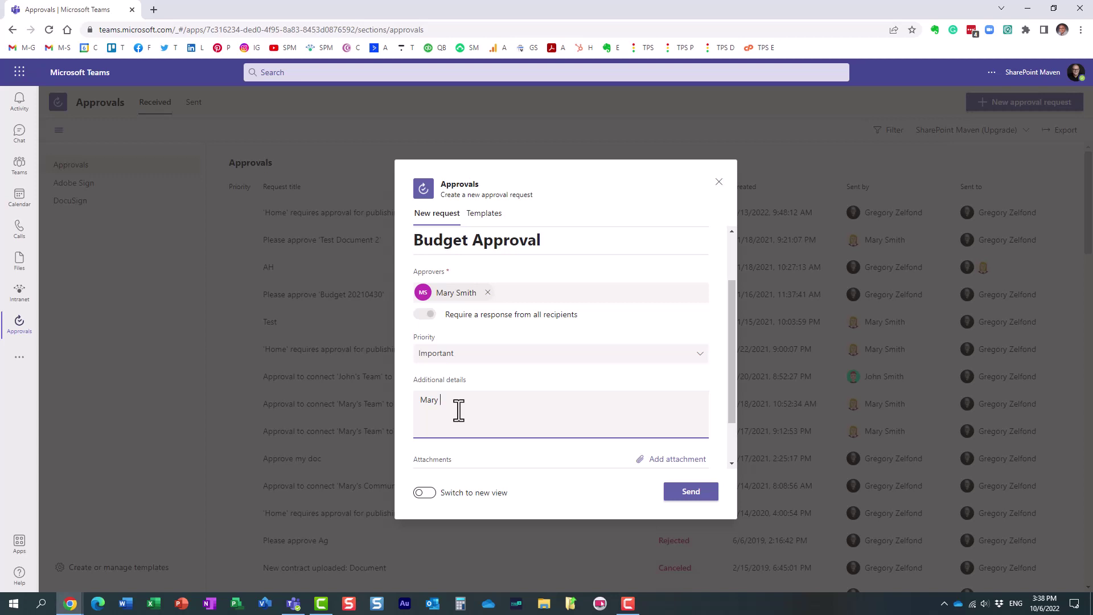
{"action": "type", "text": " - please approve before we submit"}
Attach a link to Test Document 1.xlsx from the Project A folder in OneDrive to the request
{"action": "scroll", "coordinate": [606, 372], "scroll_direction": "down", "scroll_amount": 2}
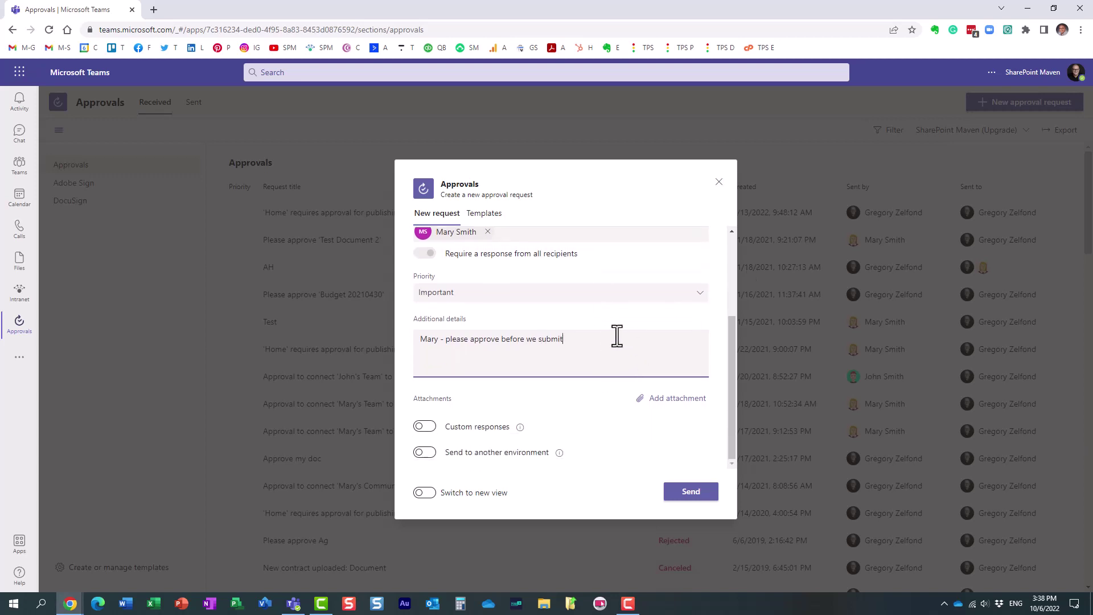
{"action": "left_click", "coordinate": [673, 402]}
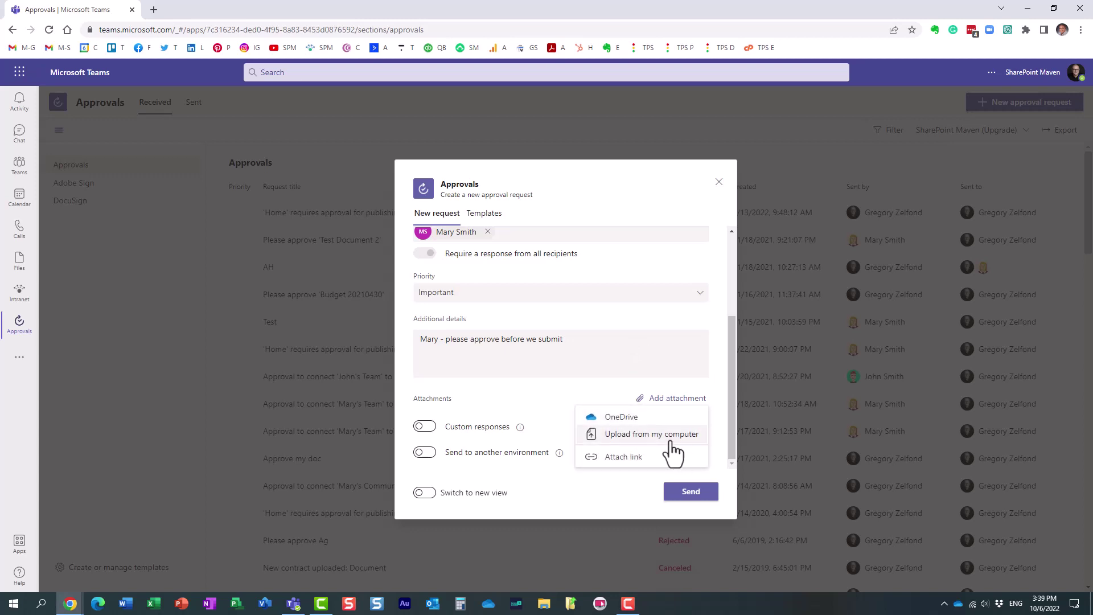
{"action": "left_click", "coordinate": [625, 420]}
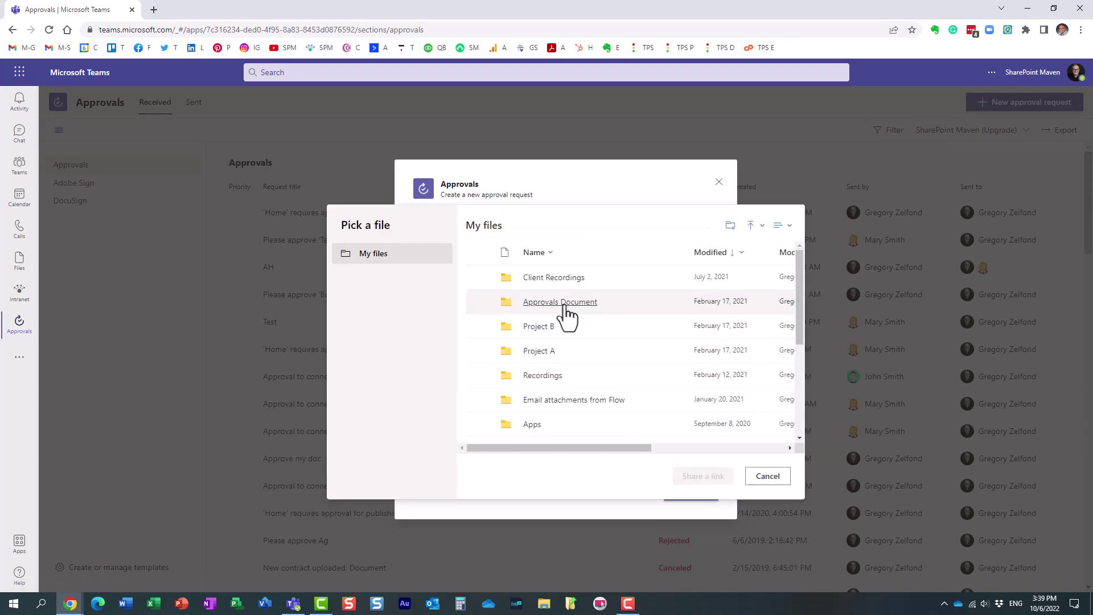
{"action": "scroll", "coordinate": [574, 390], "scroll_direction": "down", "scroll_amount": 3}
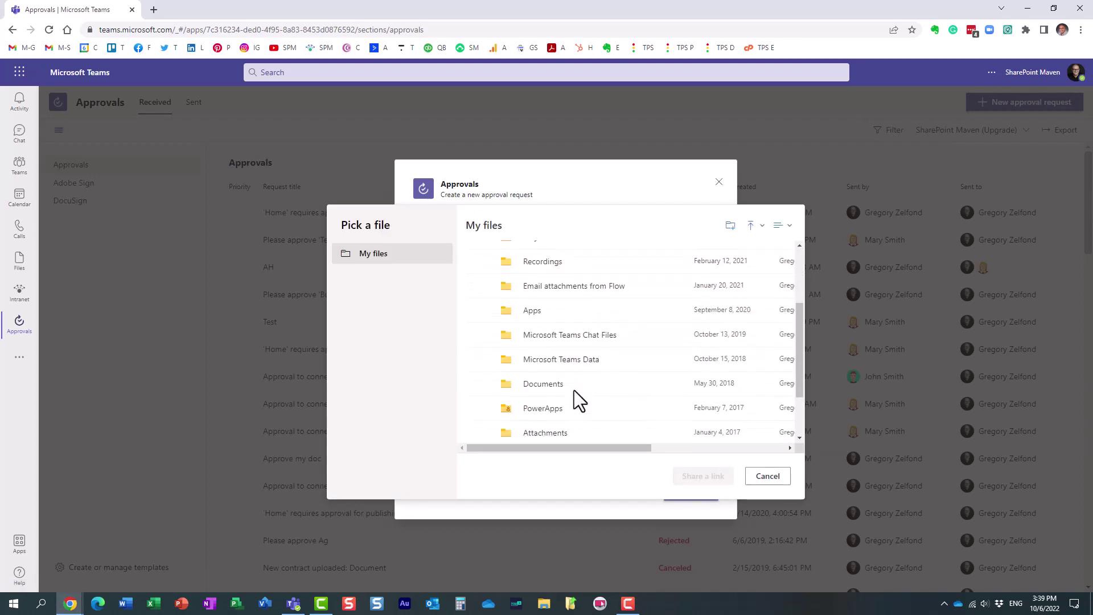
{"action": "scroll", "coordinate": [574, 391], "scroll_direction": "up", "scroll_amount": 5}
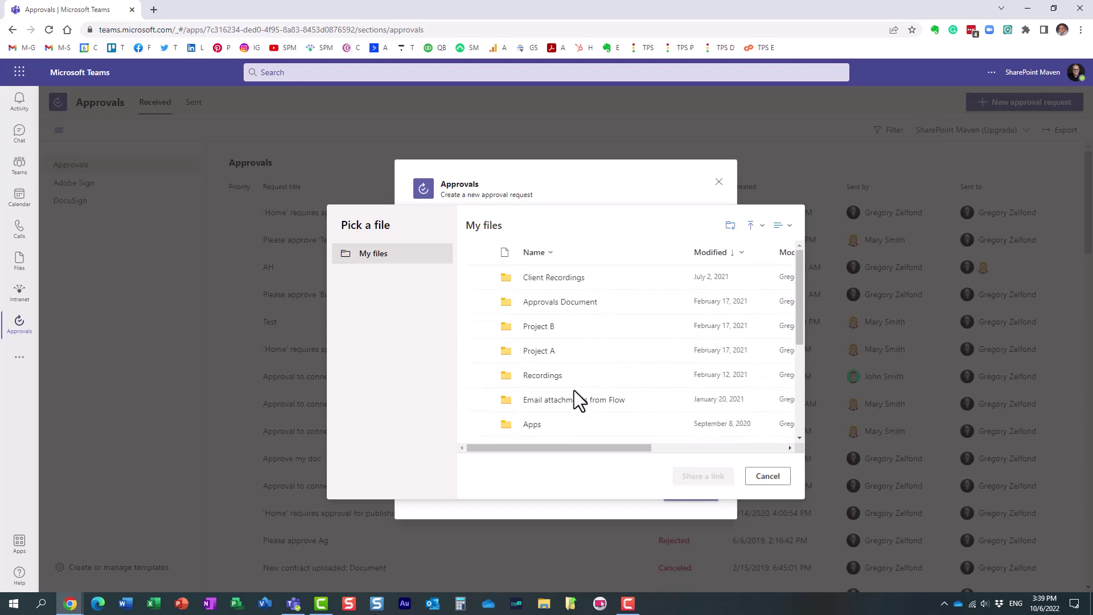
{"action": "left_click", "coordinate": [545, 352]}
{"action": "left_click_drag", "start_coordinate": [545, 353], "coordinate": [511, 408]}
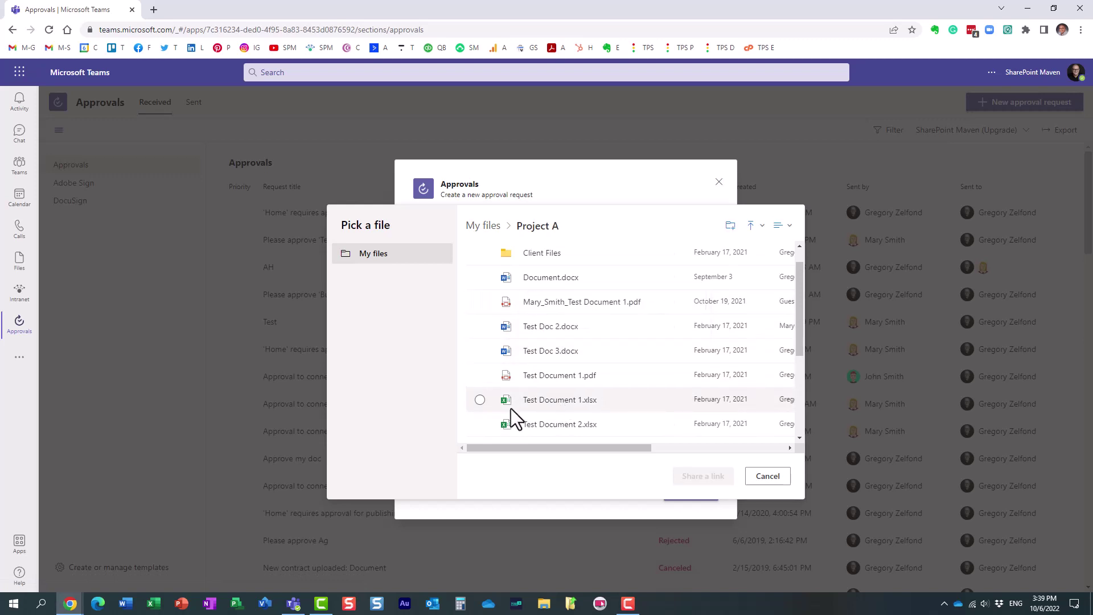
{"action": "left_click", "coordinate": [480, 400]}
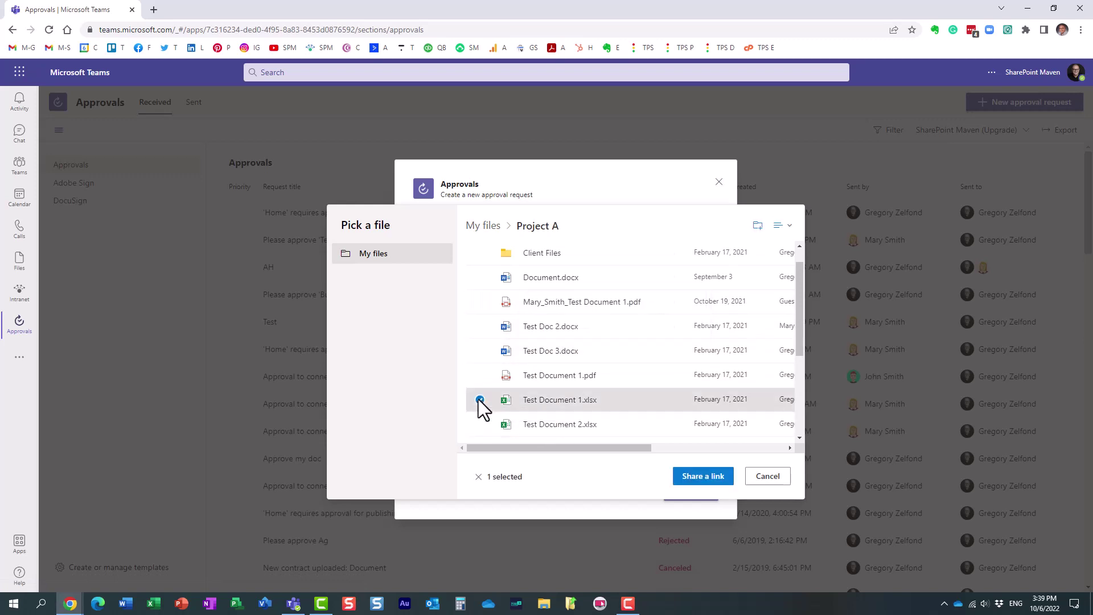
{"action": "left_click", "coordinate": [708, 476]}
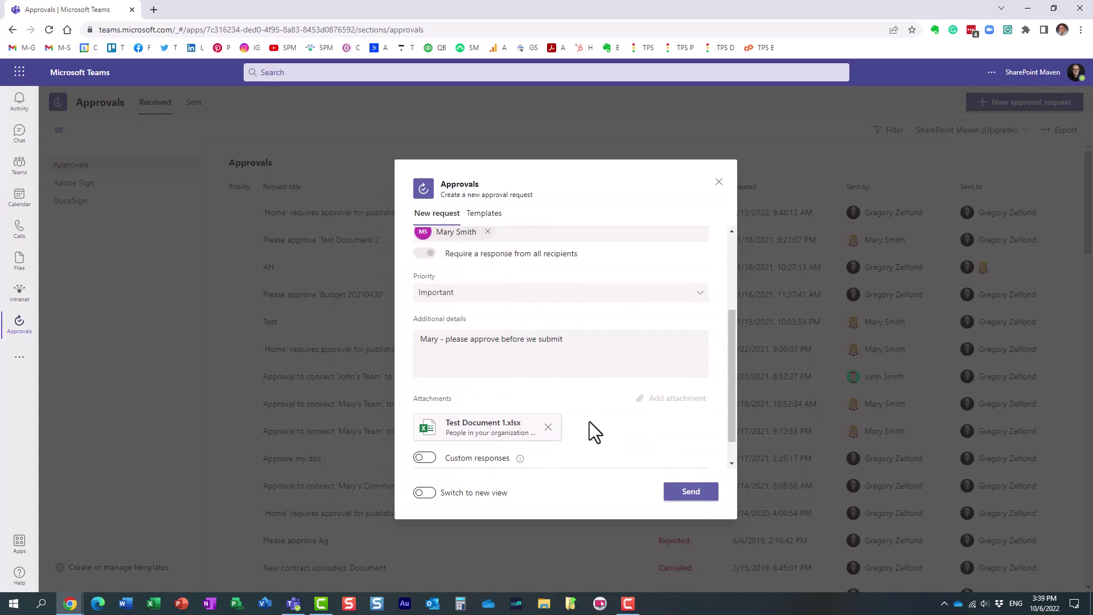
{"action": "scroll", "coordinate": [590, 422], "scroll_direction": "down", "scroll_amount": 1}
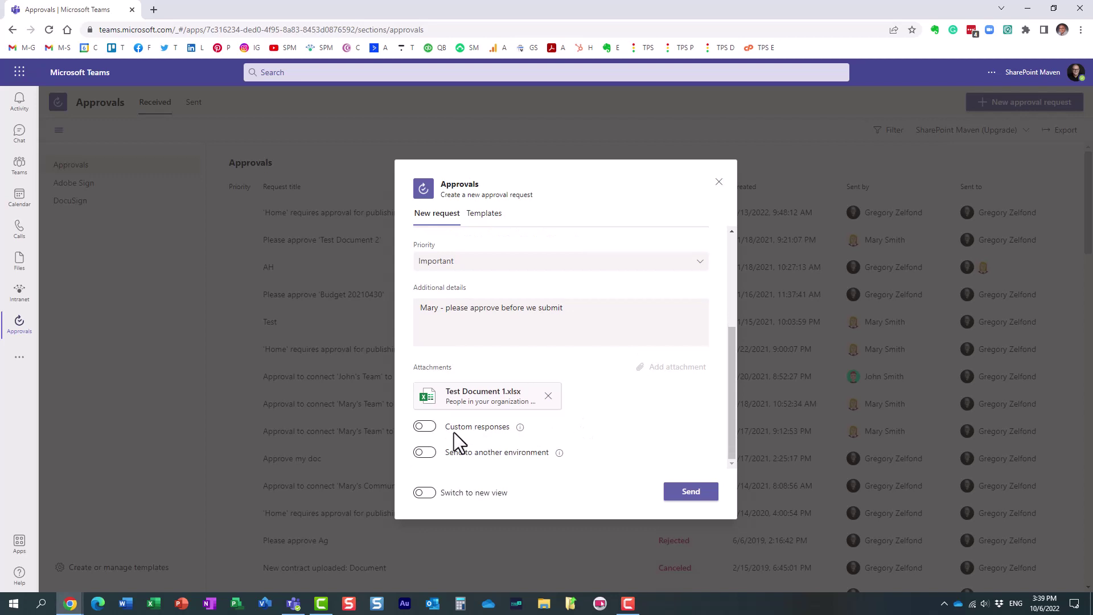
{"action": "left_click", "coordinate": [433, 431]}
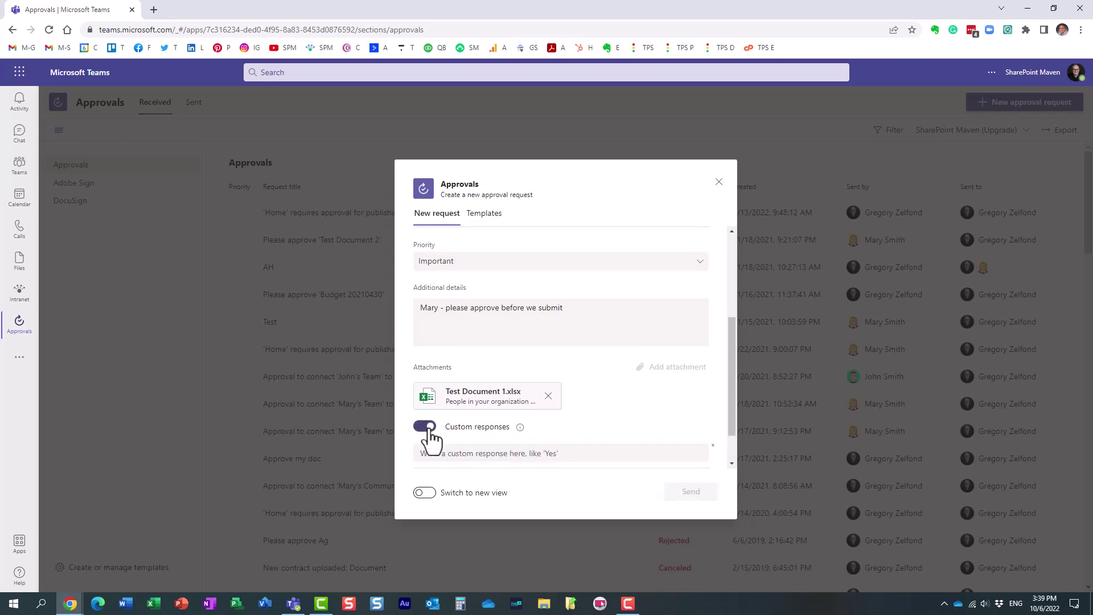
{"action": "scroll", "coordinate": [545, 417], "scroll_direction": "down", "scroll_amount": 2}
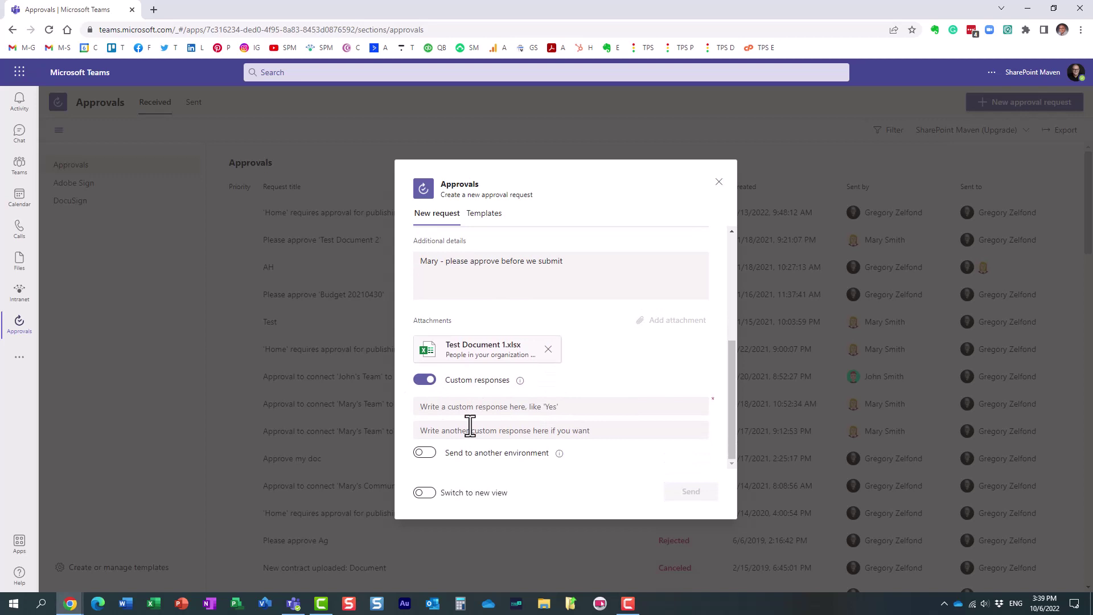
{"action": "left_click", "coordinate": [426, 380]}
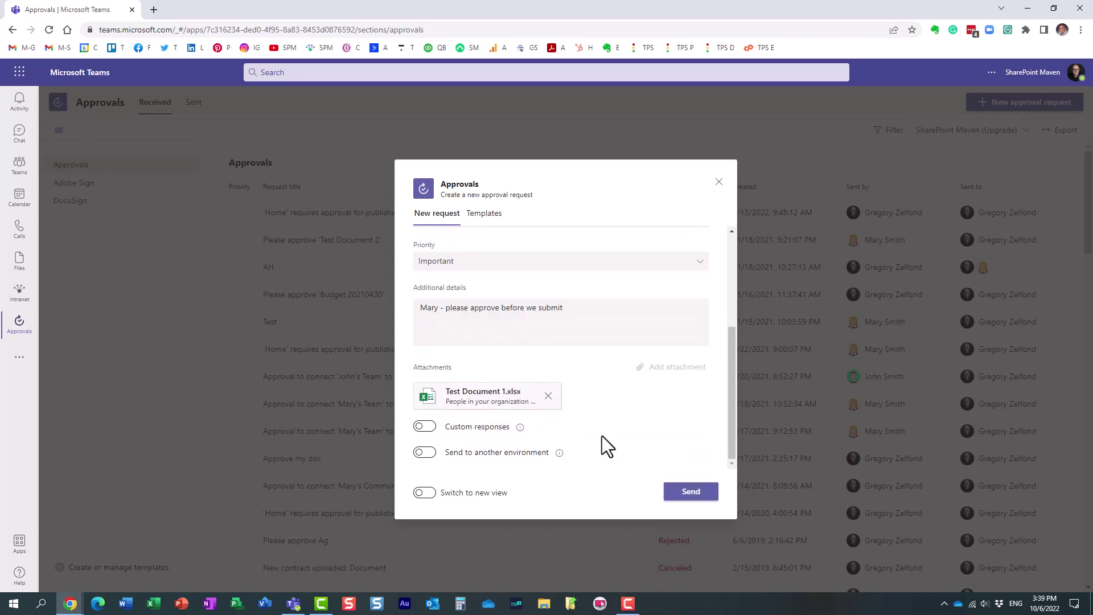
Send the Budget Approval request and review its details in the list of sent requests
{"action": "left_click", "coordinate": [693, 493]}
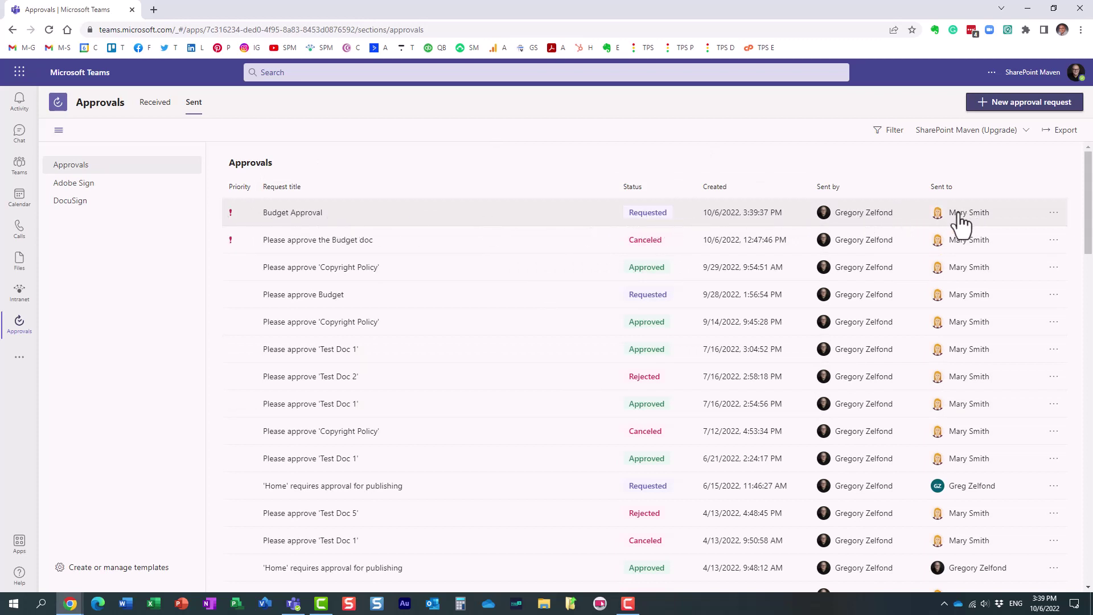
{"action": "left_click", "coordinate": [304, 216]}
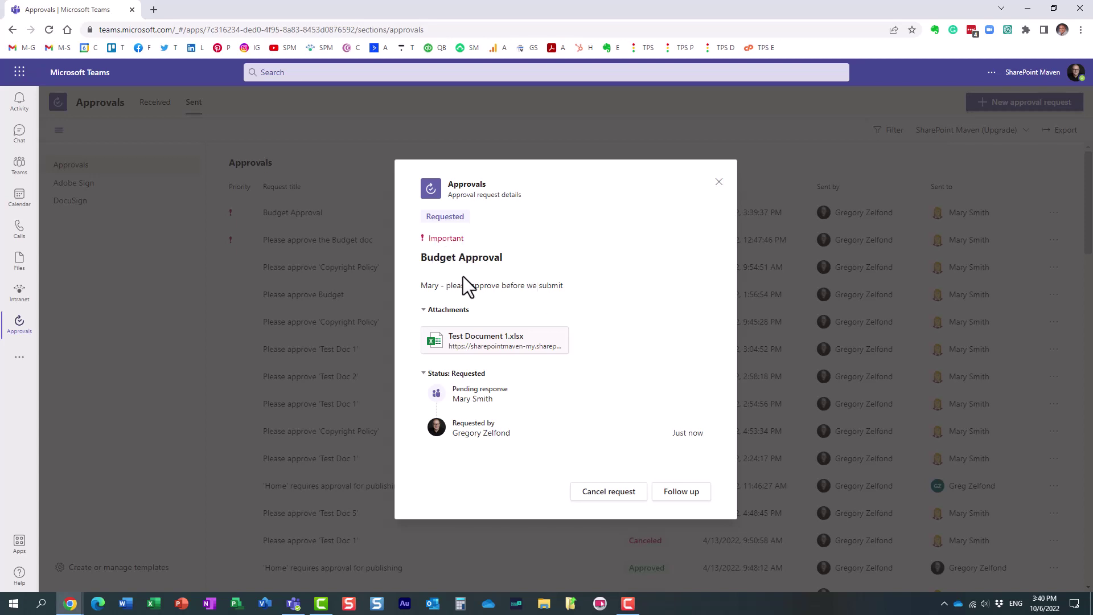
{"action": "left_click", "coordinate": [718, 182]}
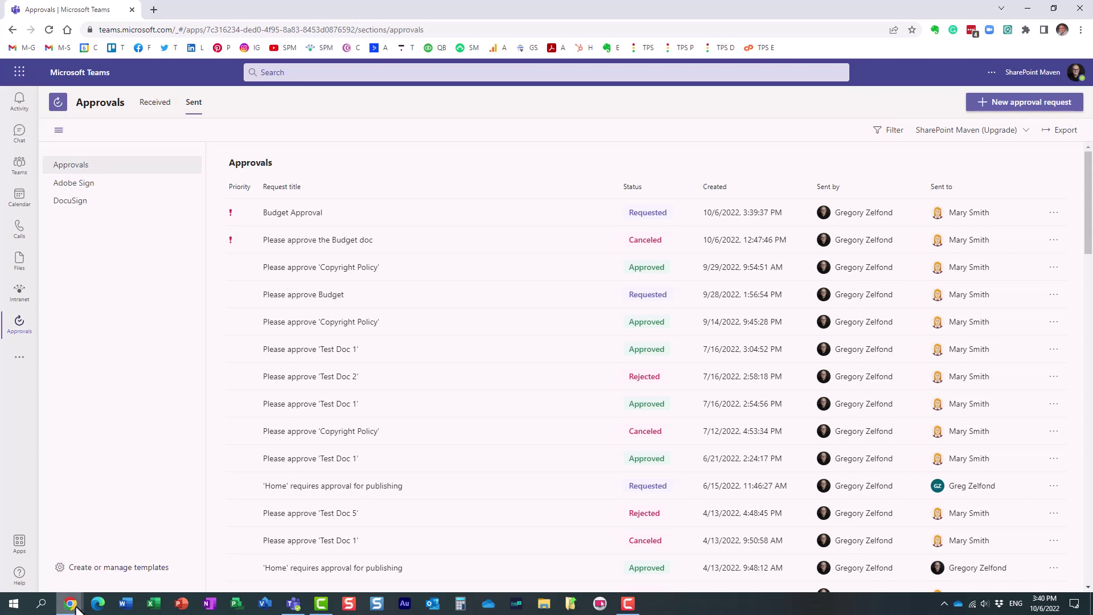
Switch to the approver's incognito browser window, reload the received approvals, and review the Budget Approval request's details
{"action": "mouse_move", "coordinate": [71, 605]}
{"action": "left_click", "coordinate": [179, 565]}
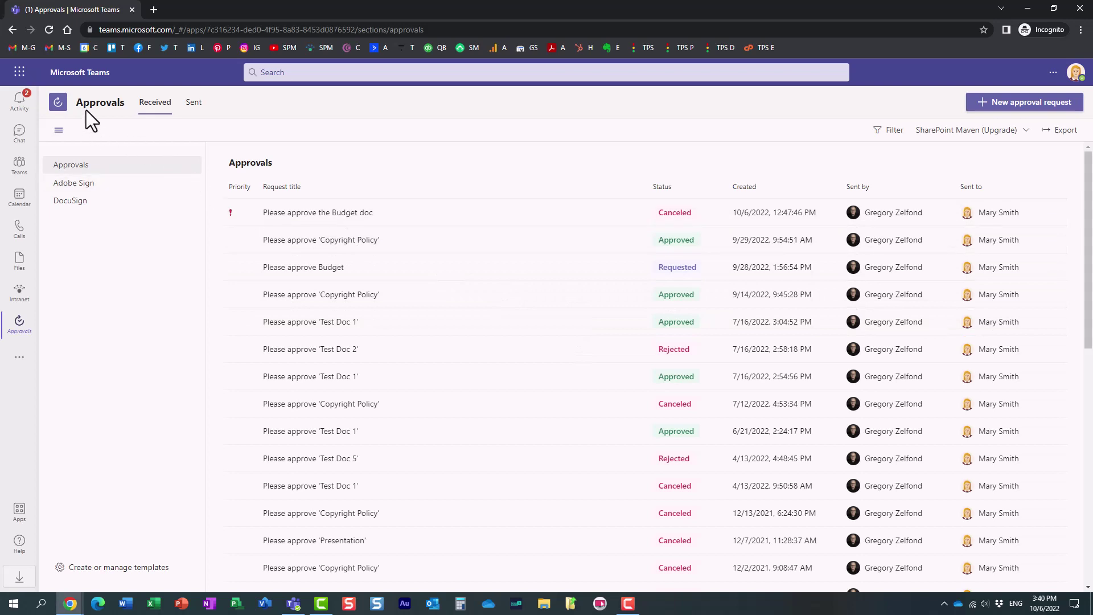
{"action": "left_click", "coordinate": [48, 28]}
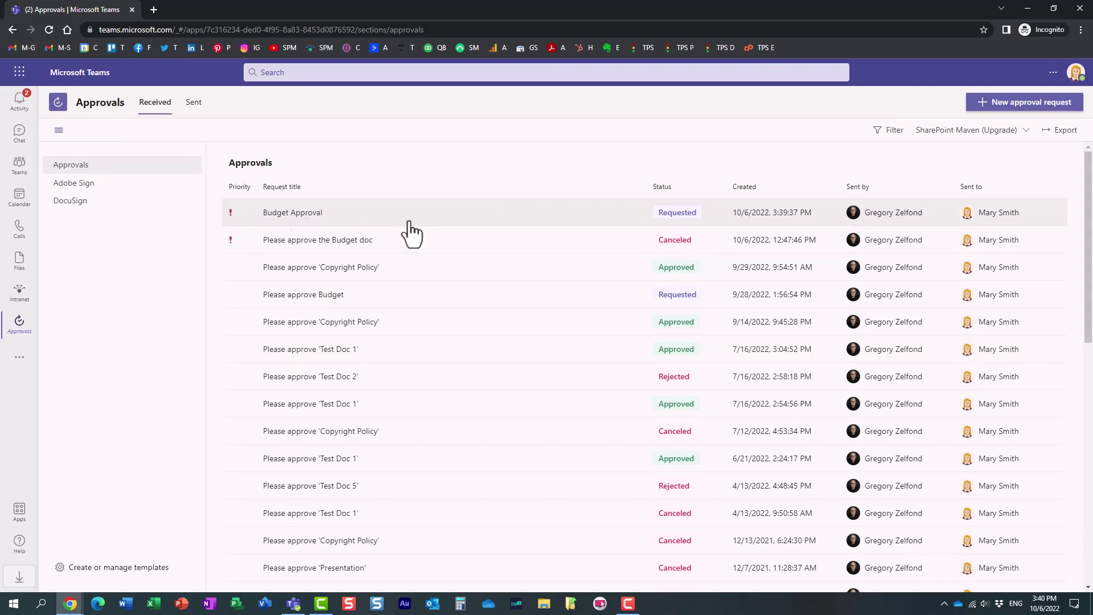
{"action": "left_click", "coordinate": [289, 225]}
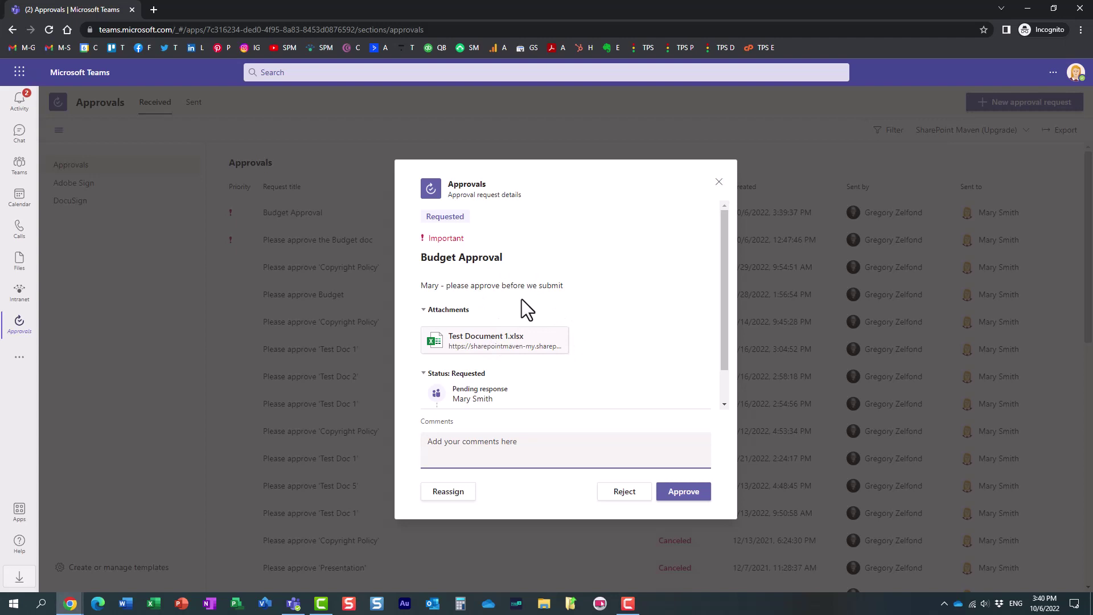
{"action": "scroll", "coordinate": [551, 291], "scroll_direction": "down", "scroll_amount": 1}
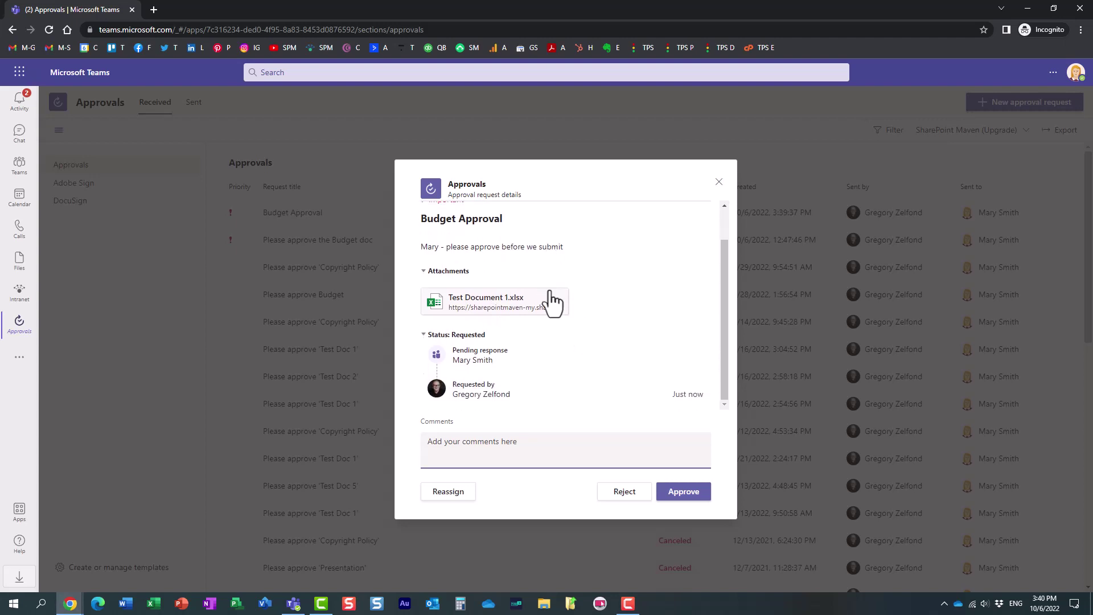
{"action": "scroll", "coordinate": [548, 323], "scroll_direction": "up", "scroll_amount": 1}
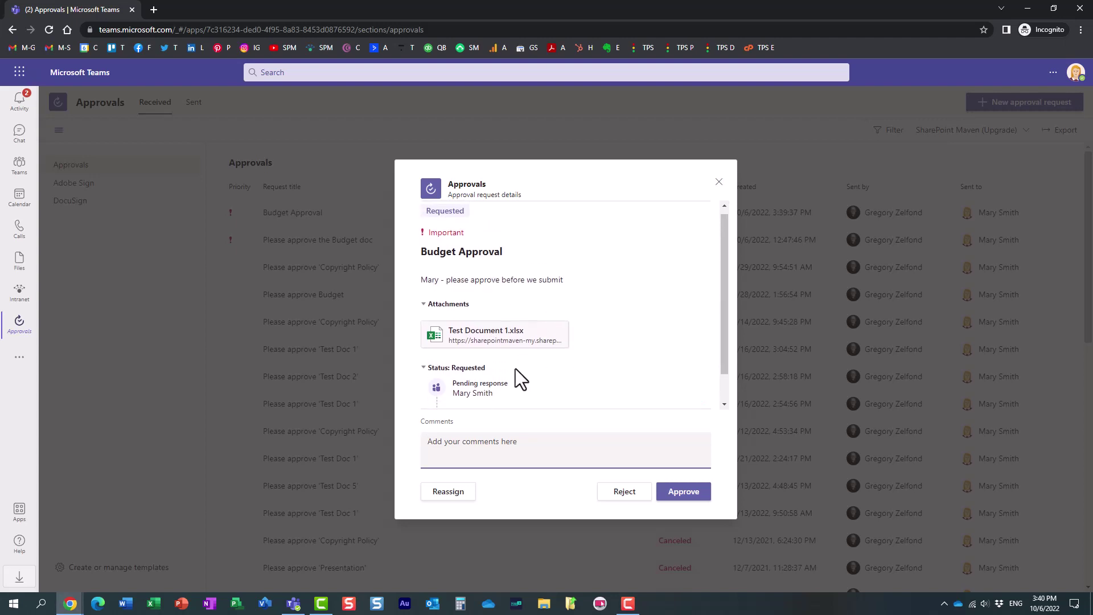
{"action": "scroll", "coordinate": [515, 368], "scroll_direction": "down", "scroll_amount": 1}
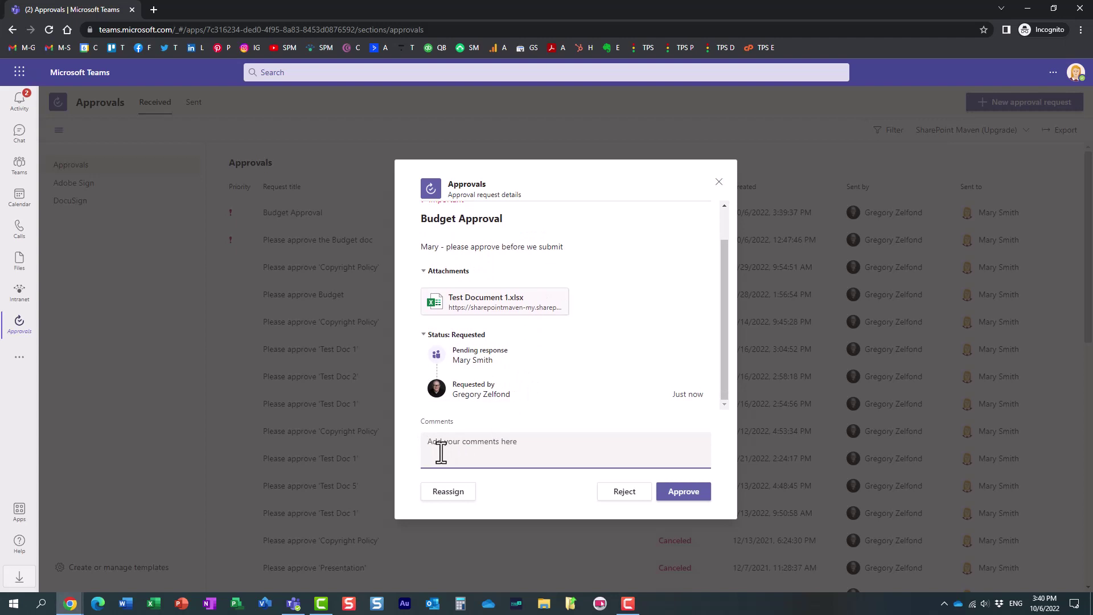
{"action": "type", "text": "Looks good"}
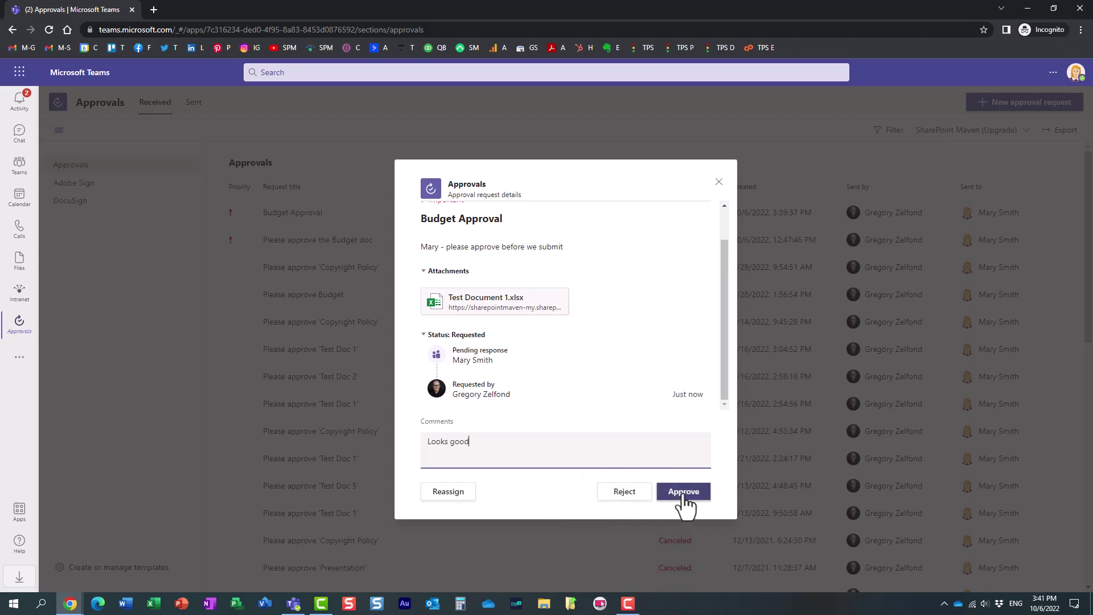
{"action": "left_click", "coordinate": [455, 495]}
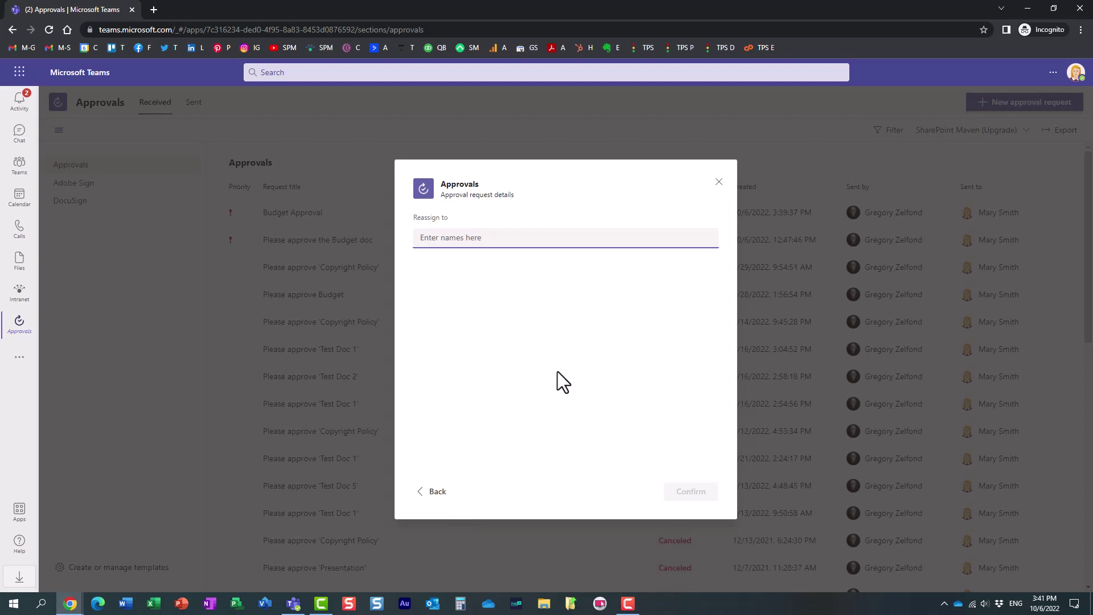
{"action": "left_click", "coordinate": [436, 493]}
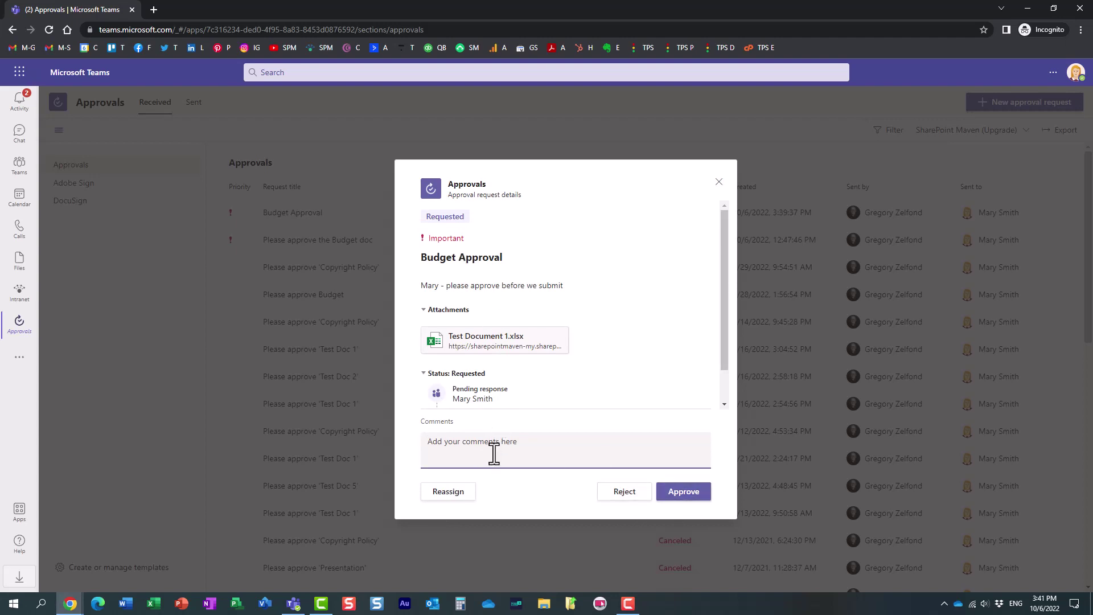
Approve the Budget Approval request with the comment "OK"
{"action": "type", "text": "OK"}
{"action": "left_click", "coordinate": [693, 493]}
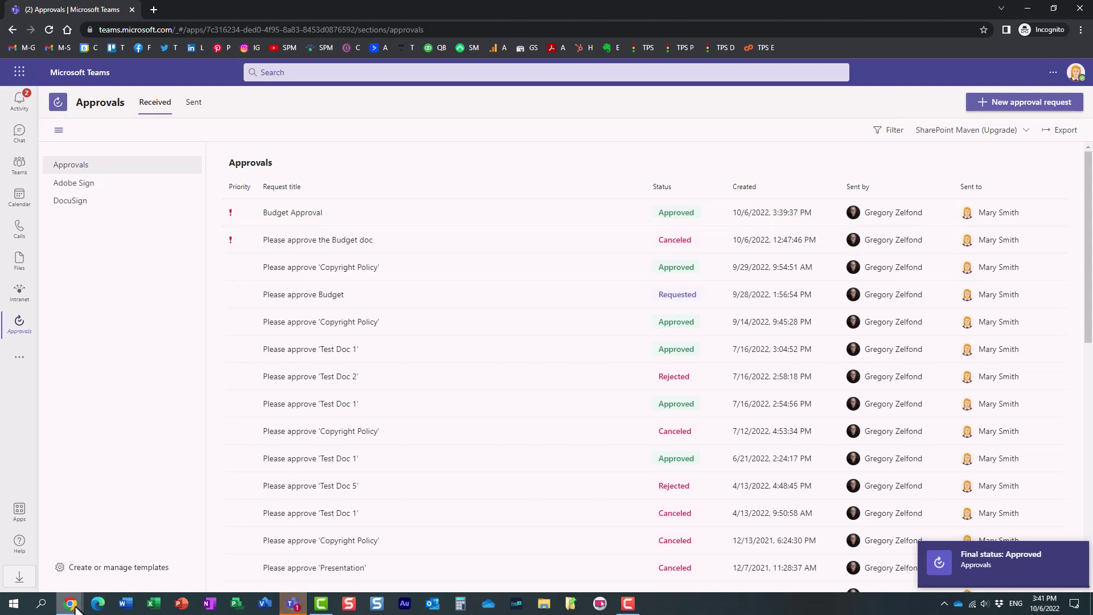
Return to the requester's browser window and reload Approvals to check the status of the sent requests
{"action": "mouse_move", "coordinate": [70, 603]}
{"action": "left_click", "coordinate": [65, 561]}
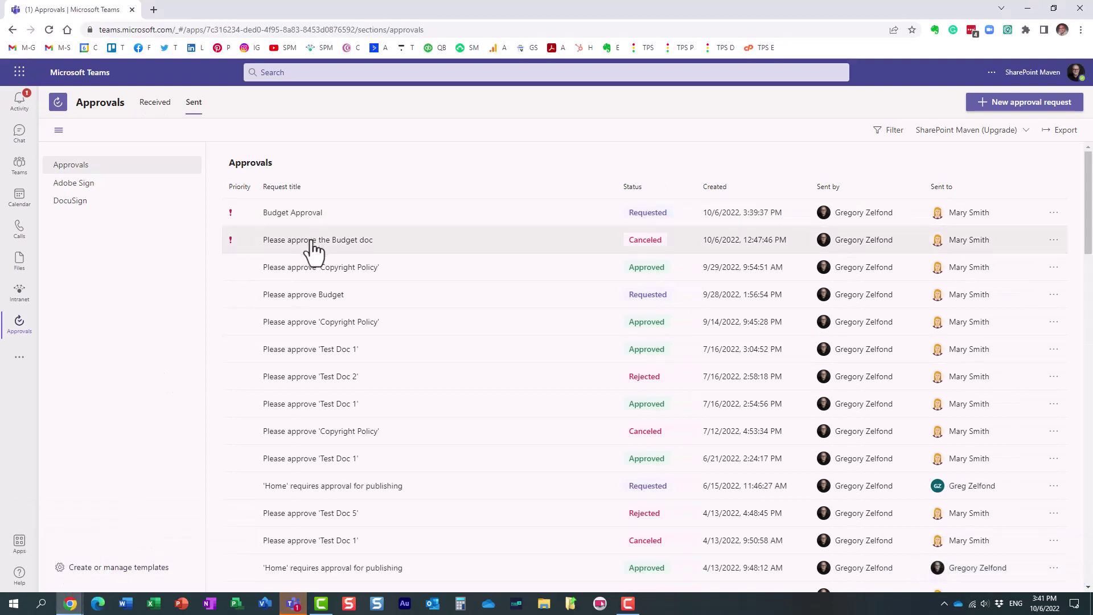
{"action": "left_click", "coordinate": [48, 30]}
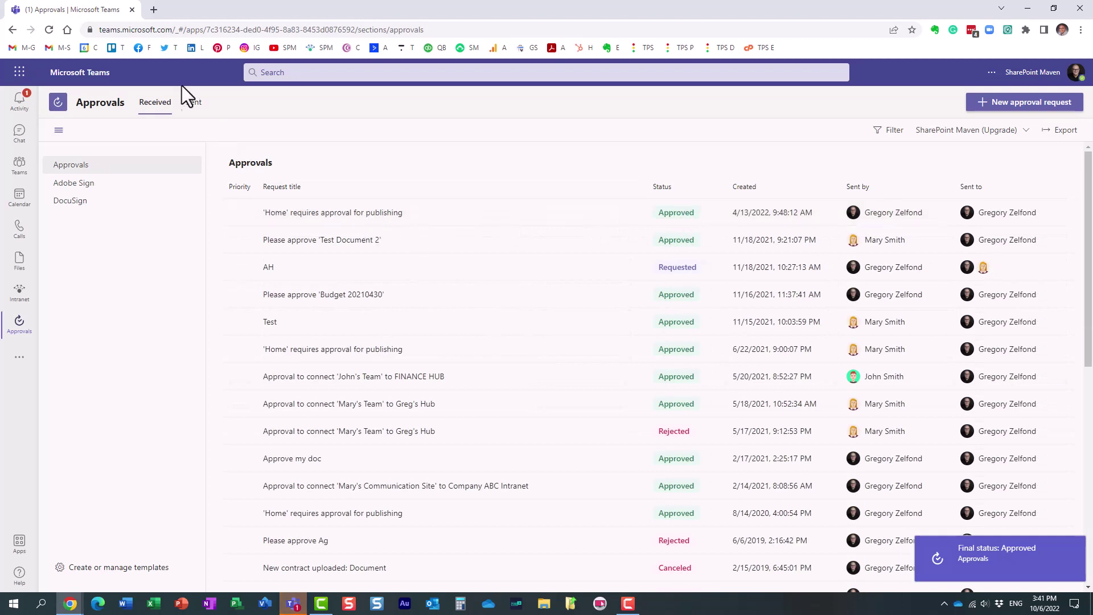
{"action": "left_click", "coordinate": [192, 104]}
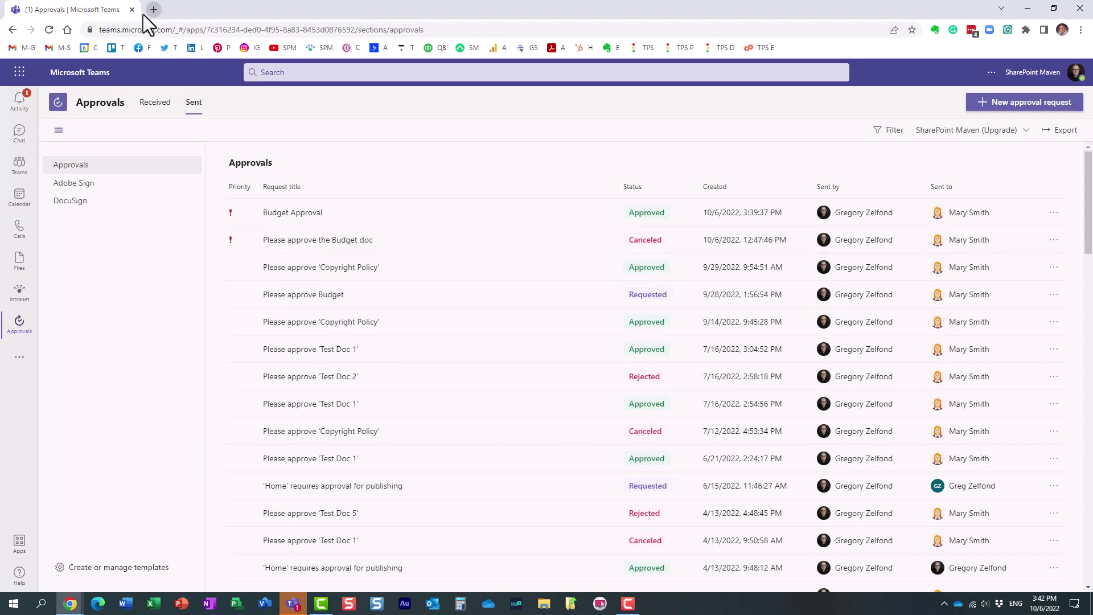
Open SharePoint from the Microsoft 365 apps and launch Power Automate from there
{"action": "left_click", "coordinate": [20, 72]}
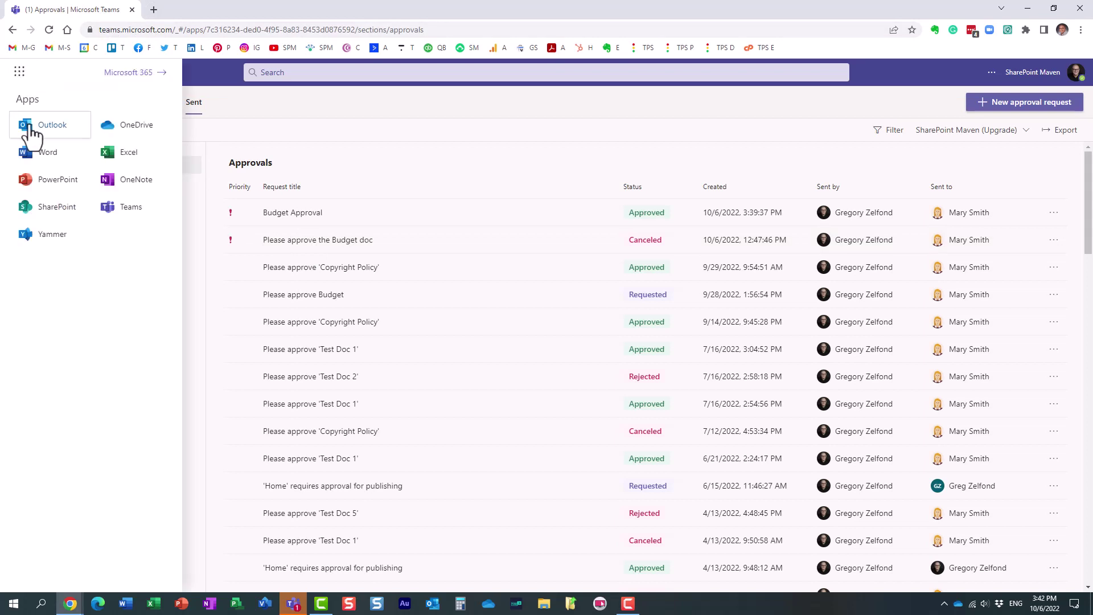
{"action": "left_click", "coordinate": [50, 208]}
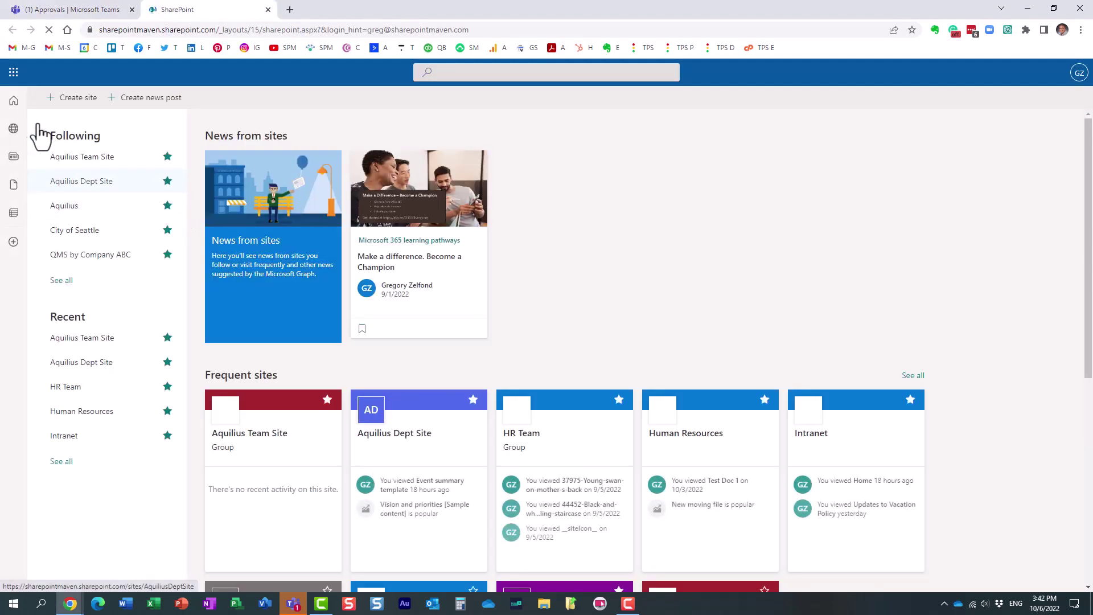
{"action": "left_click", "coordinate": [13, 73]}
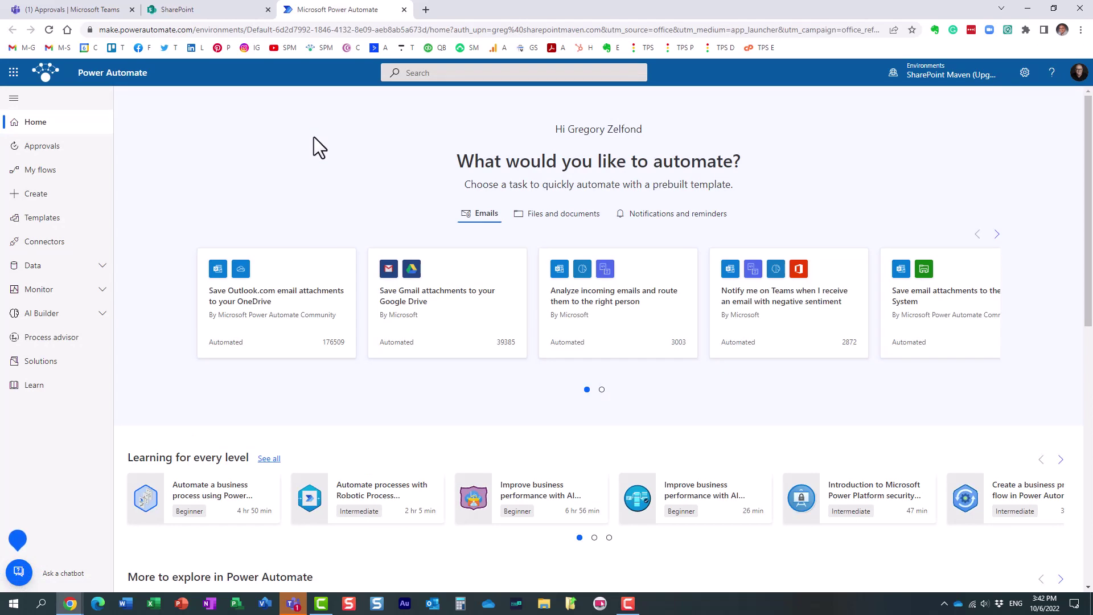
Review the received, sent and history lists of approvals in Power Automate and return to the Teams approvals page
{"action": "left_click", "coordinate": [35, 148]}
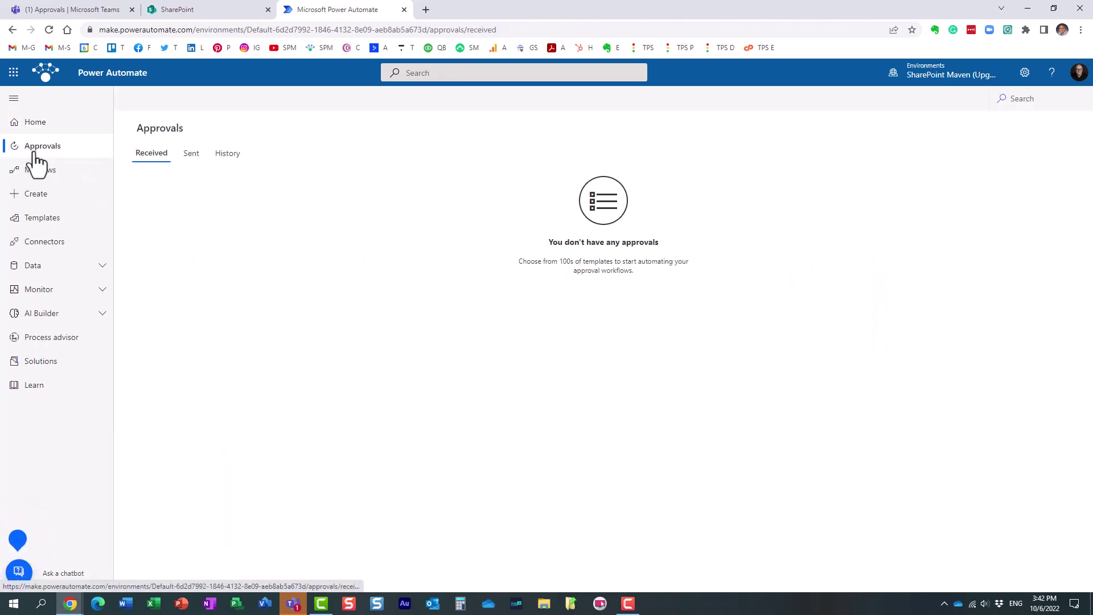
{"action": "left_click", "coordinate": [192, 160]}
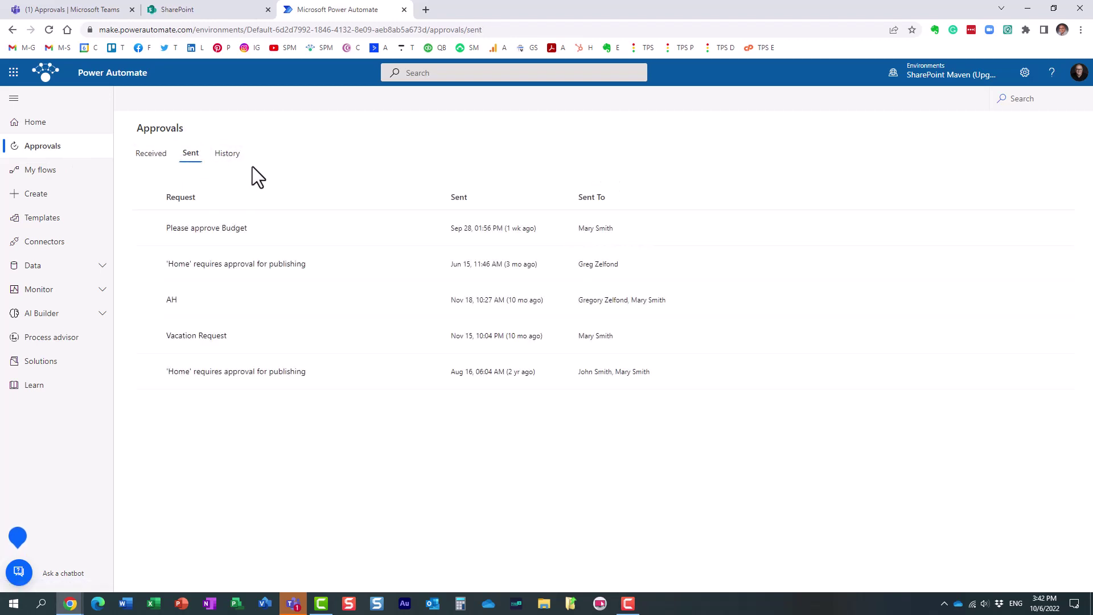
{"action": "left_click", "coordinate": [222, 167]}
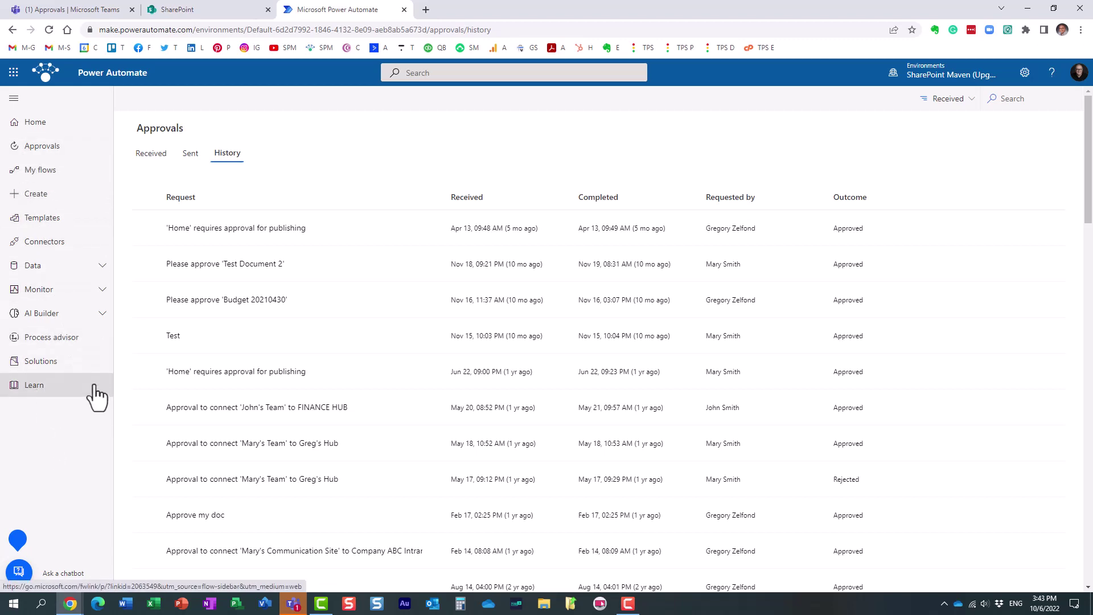
{"action": "left_click", "coordinate": [41, 147]}
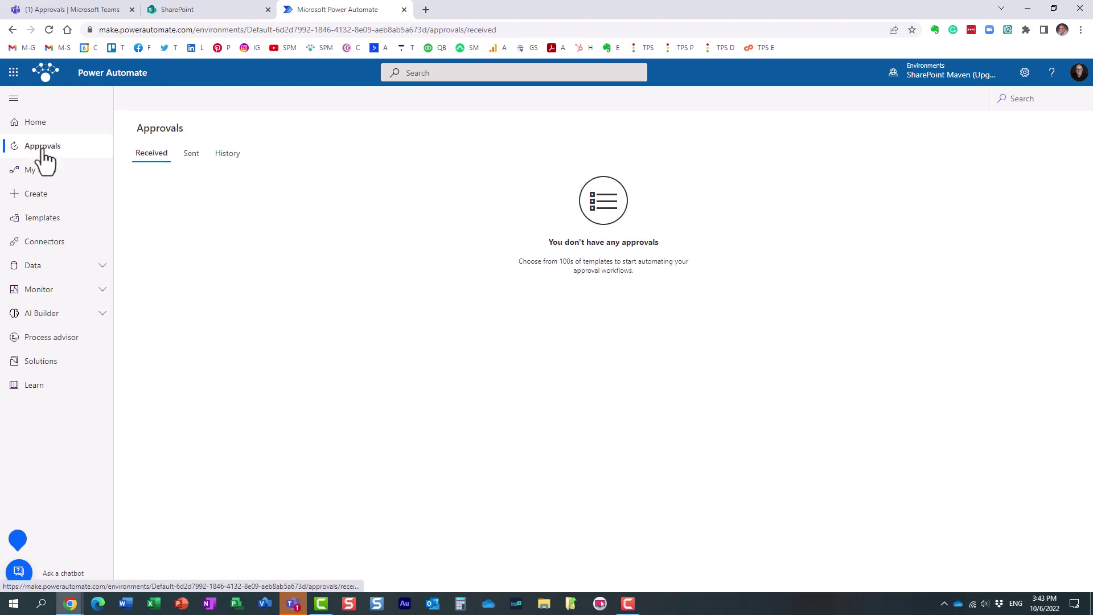
{"action": "left_click", "coordinate": [191, 155]}
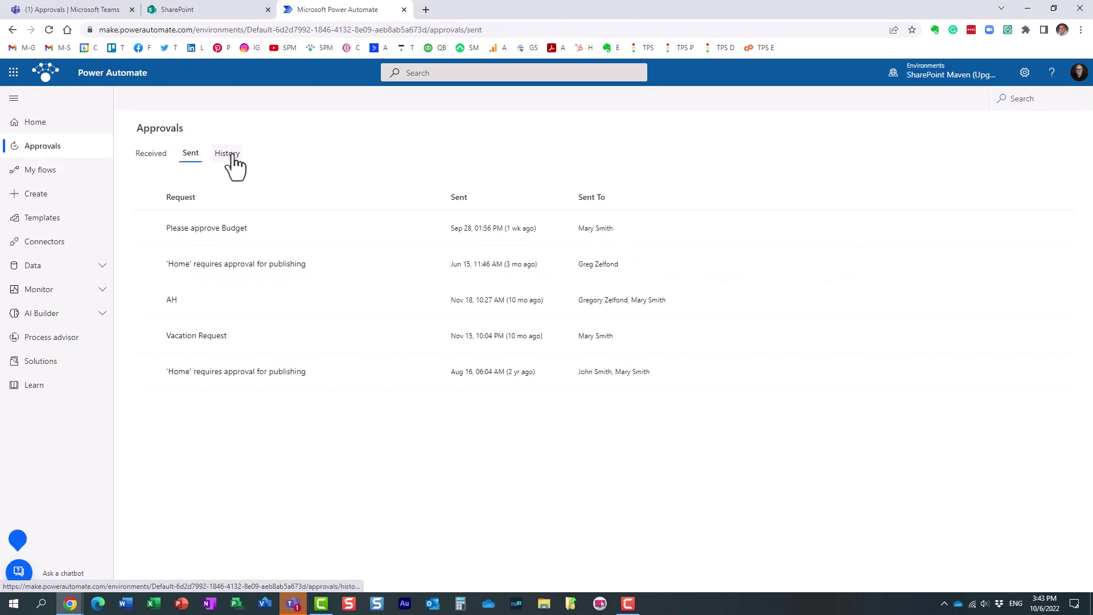
{"action": "left_click", "coordinate": [230, 155]}
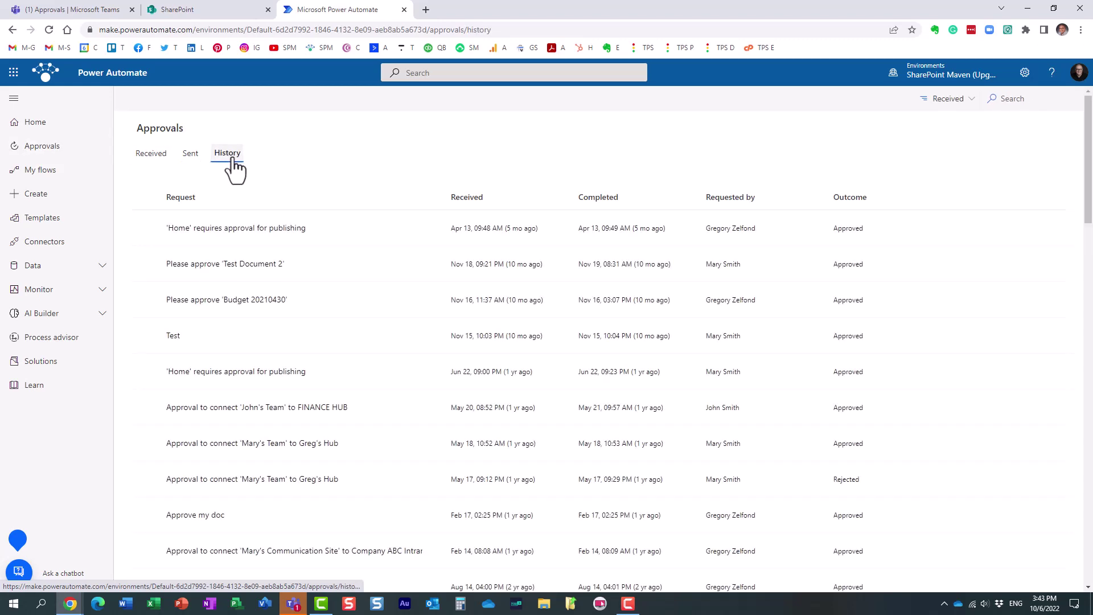
{"action": "left_click", "coordinate": [49, 10]}
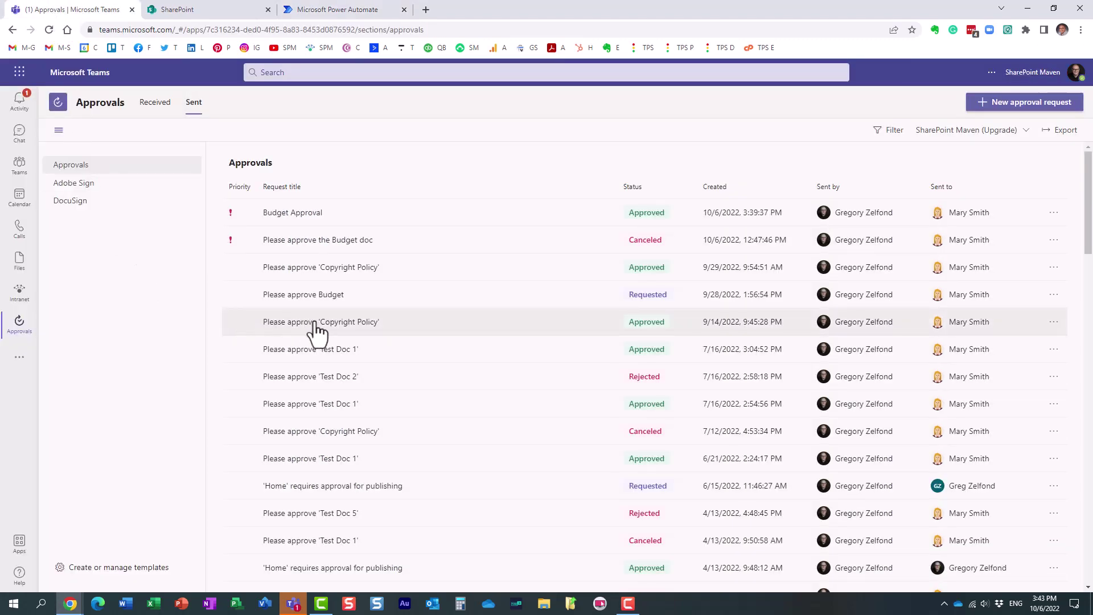